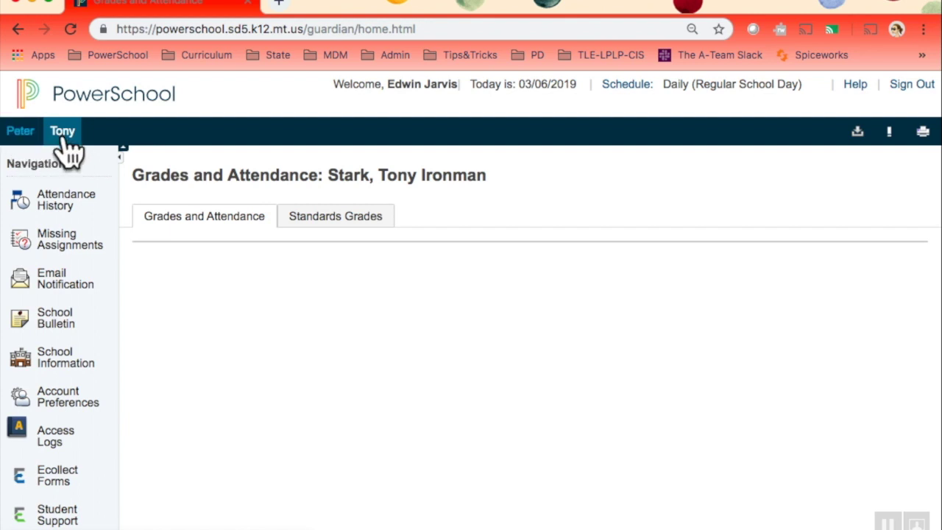
- Switch the portal to the second student's tab to show their Grades and Attendance page
left_click(63, 133)
scroll(378, 301, "down", 1)
scroll(379, 301, "down", 2)
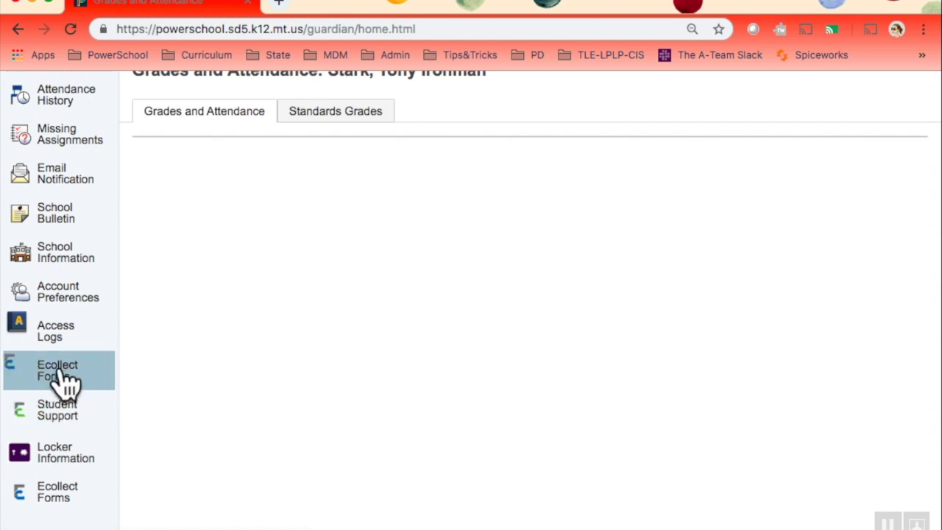
- Open Ecollect Forms and view the six Enrollment Update forms, all marked Empty
left_click(65, 379)
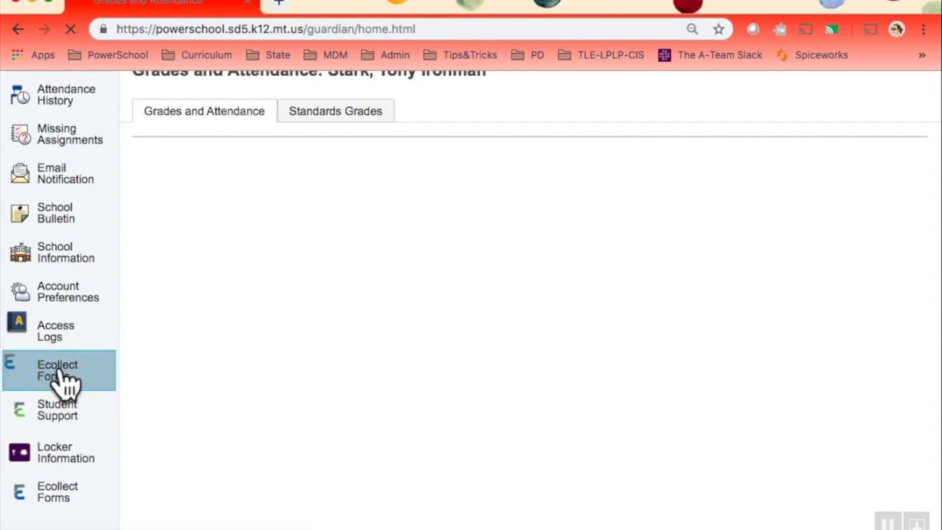
scroll(645, 418, "down", 5)
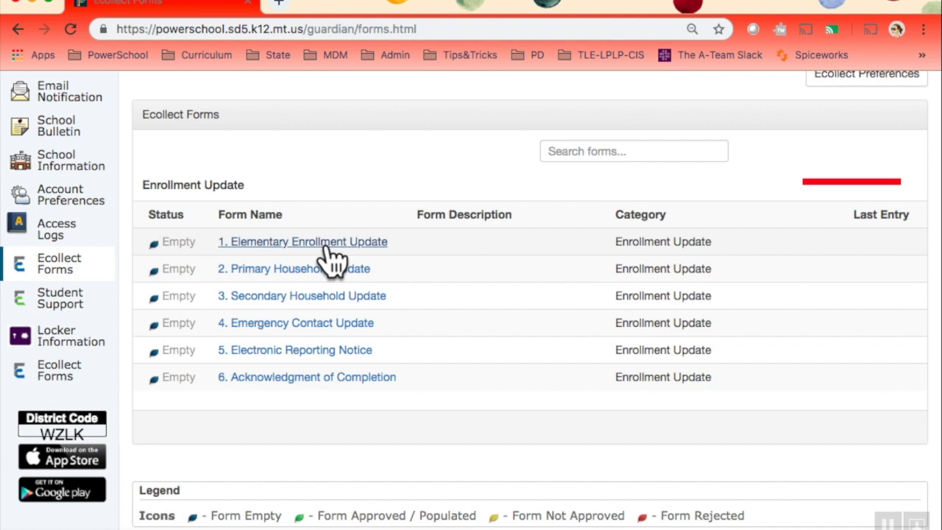
- Open '1. Elementary Enrollment Update' and answer Yes to continuing in Kalispell Public Schools
left_click(323, 243)
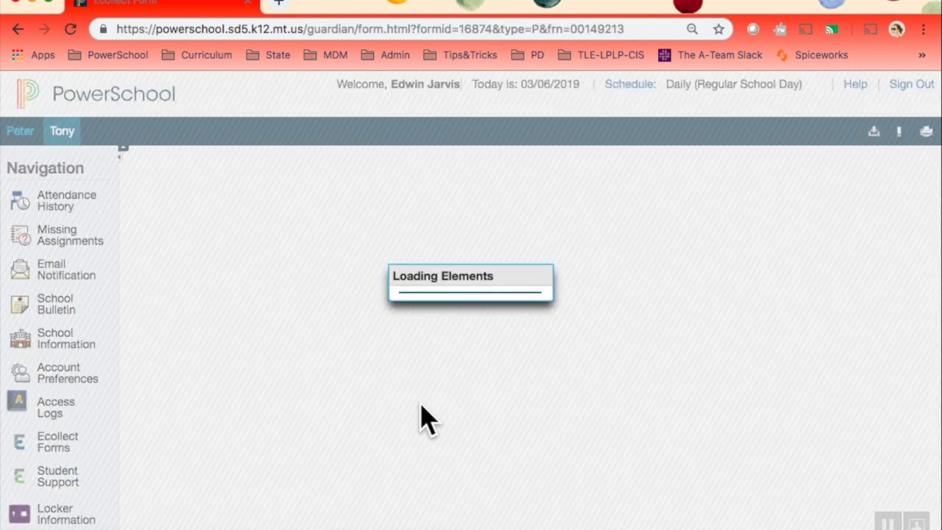
scroll(421, 404, "down", 1)
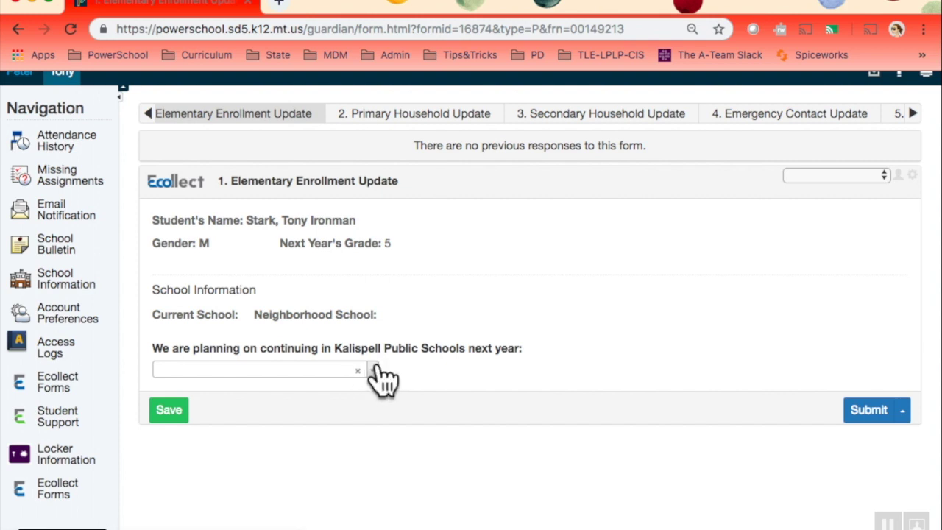
left_click(376, 375)
left_click(174, 411)
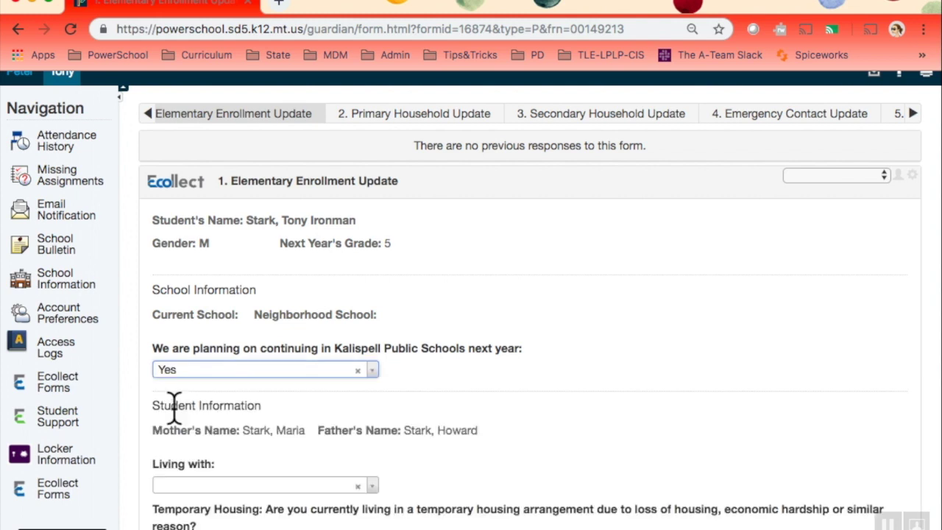
scroll(582, 480, "down", 3)
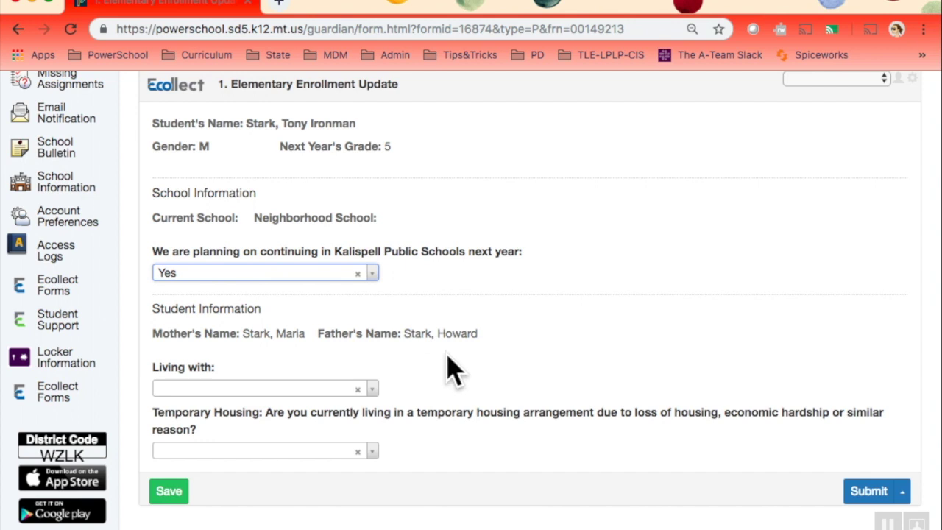
scroll(243, 359, "down", 1)
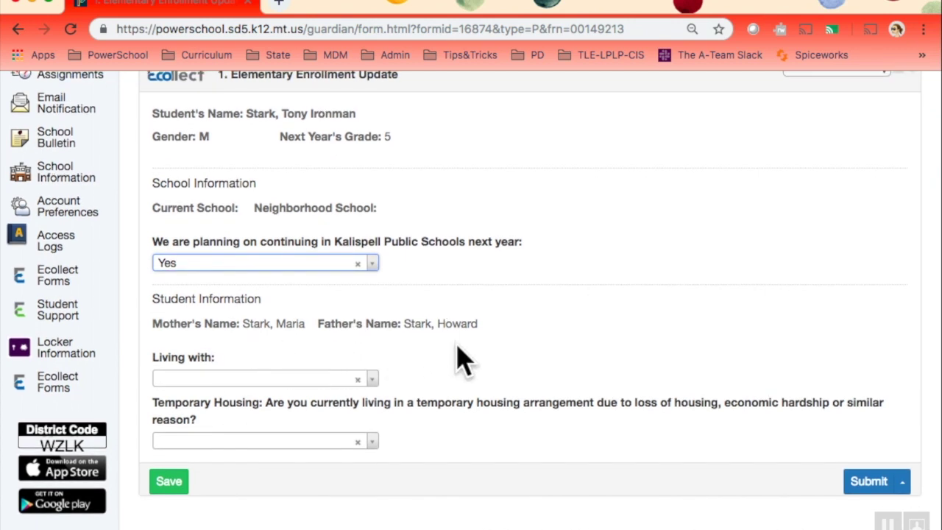
- Set Living with to Guardian and enter the guardian's full name as custody holder
left_click(357, 381)
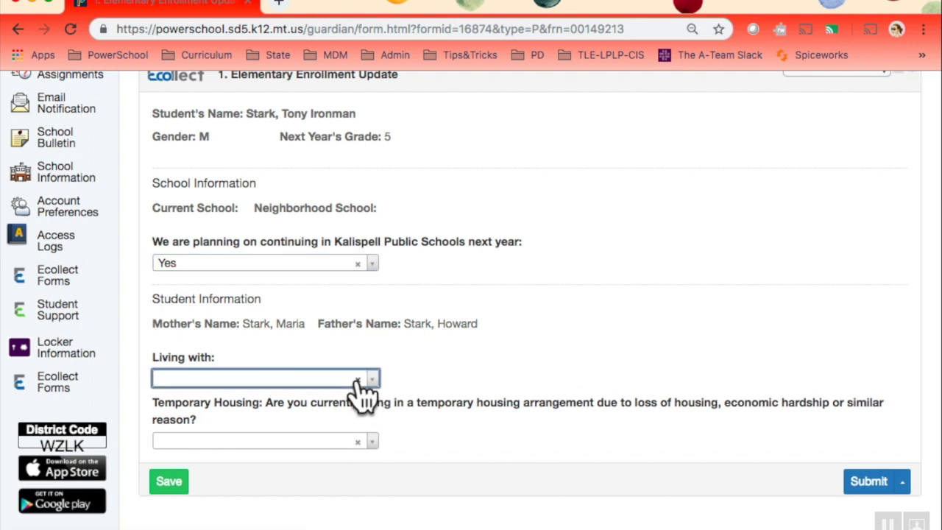
left_click(367, 382)
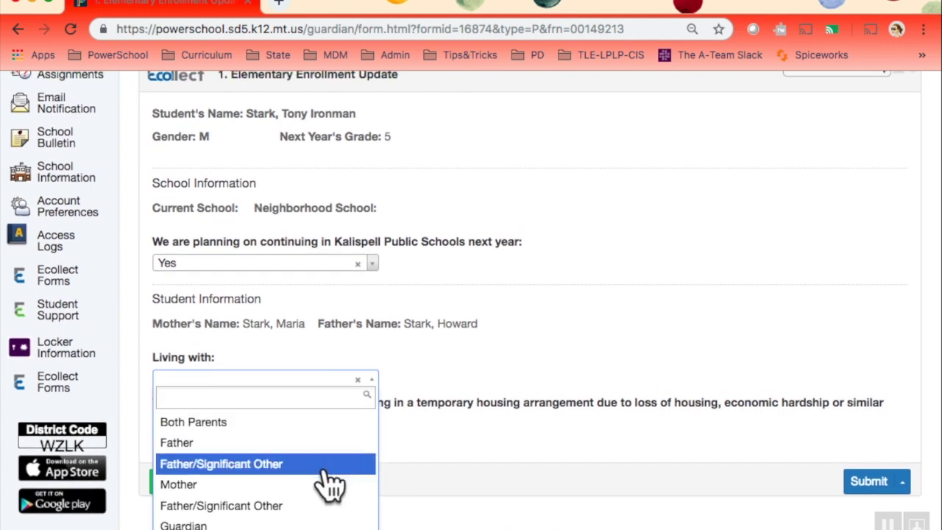
left_click(184, 525)
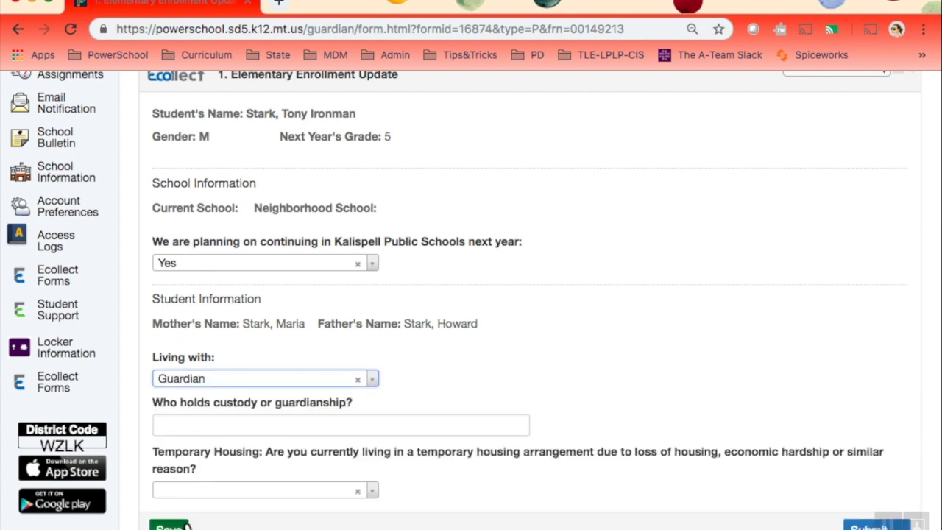
left_click(209, 419)
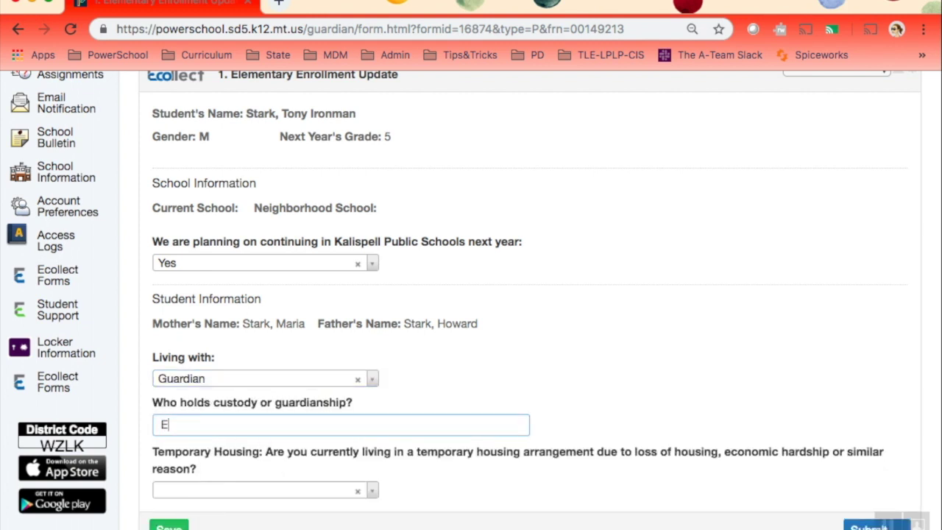
- Answer No to the Temporary Housing question
scroll(471, 438, "down", 1)
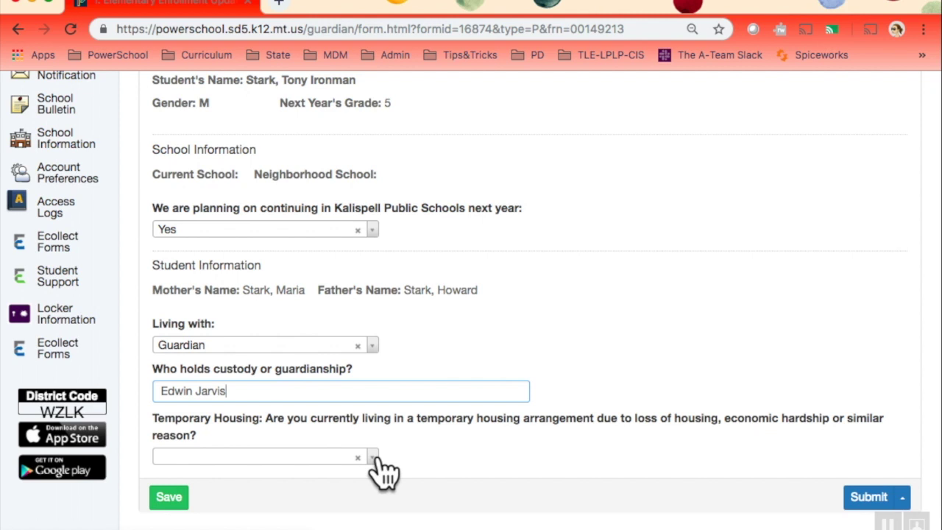
left_click(373, 460)
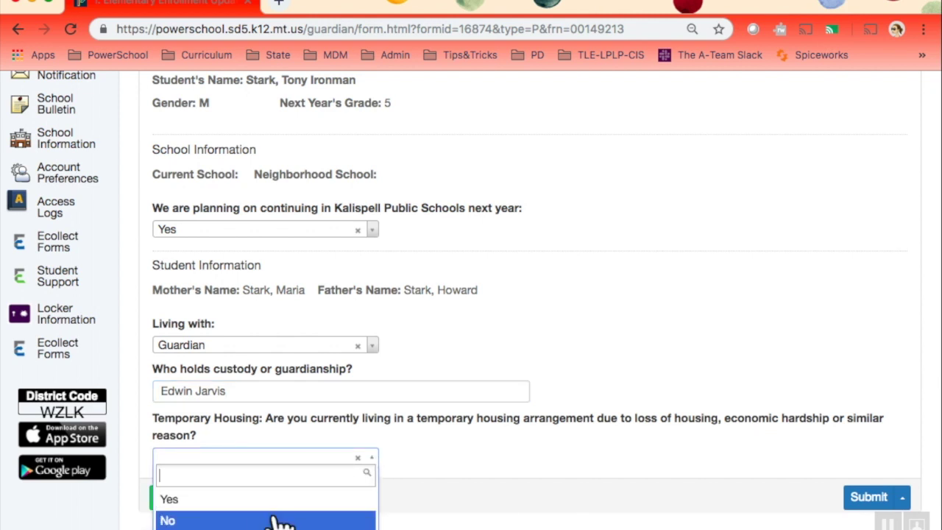
left_click(271, 518)
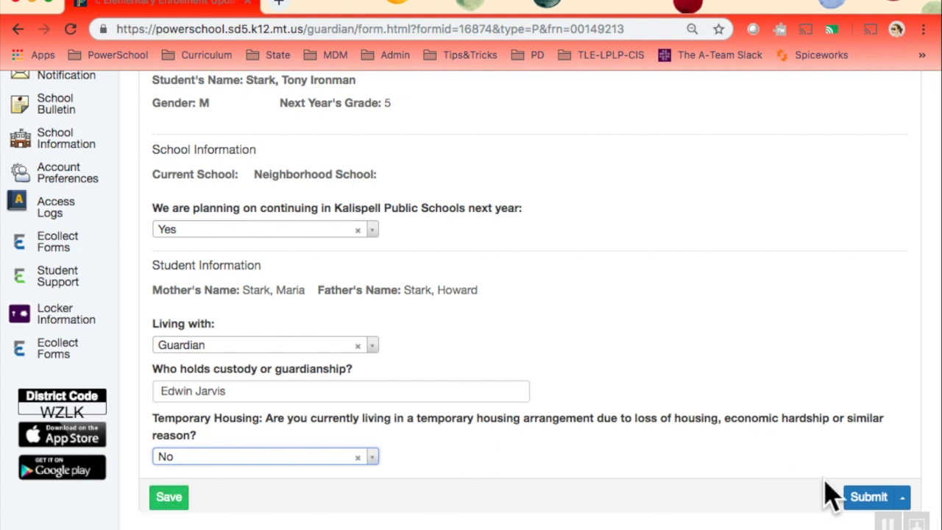
- Submit the Elementary Enrollment Update and review the prefilled 2. Primary Household Update form
left_click(870, 498)
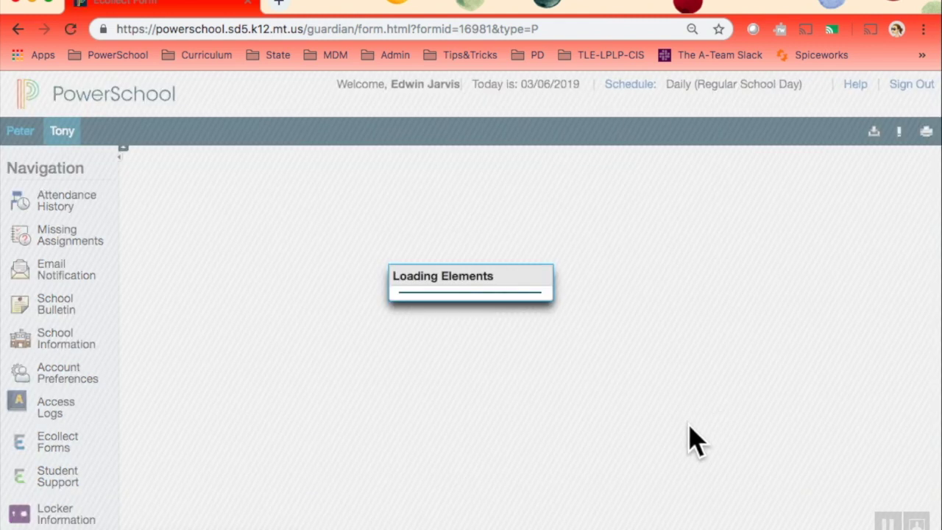
right_click(711, 433)
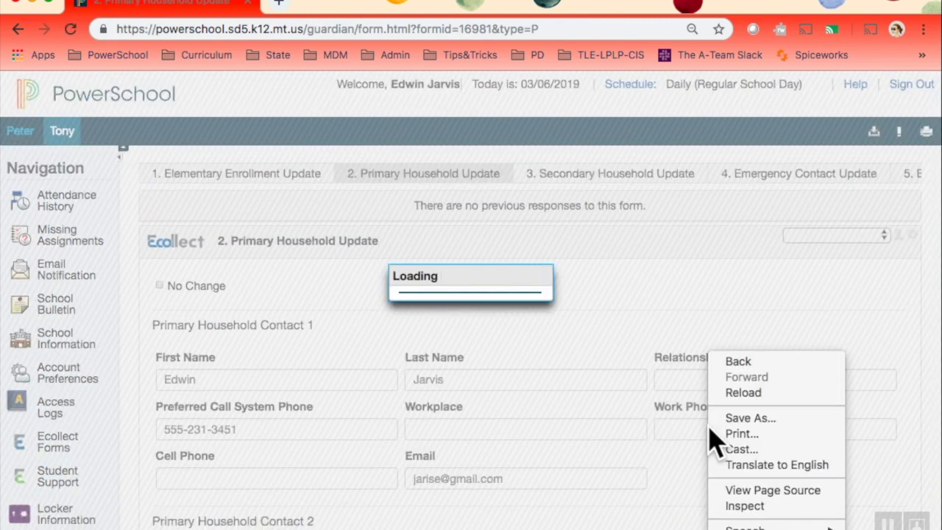
left_click(669, 308)
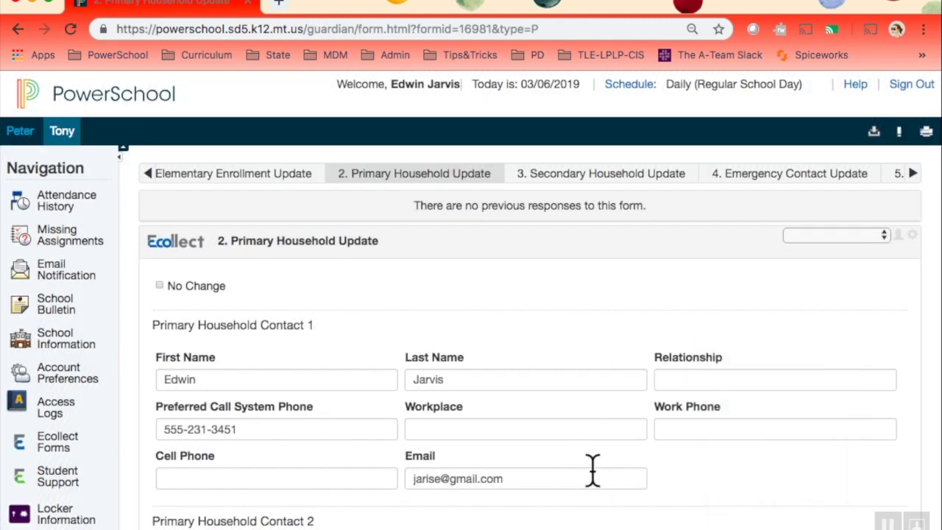
scroll(593, 469, "down", 2)
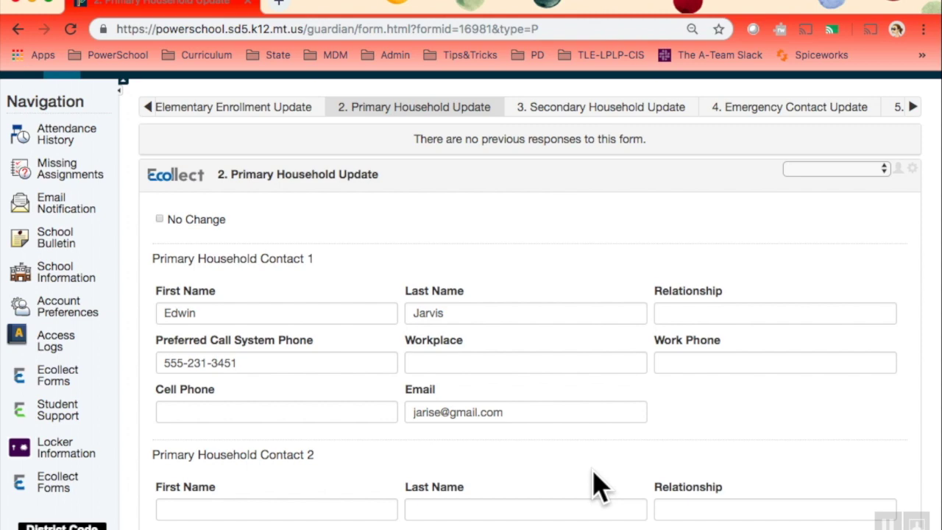
scroll(594, 474, "down", 1)
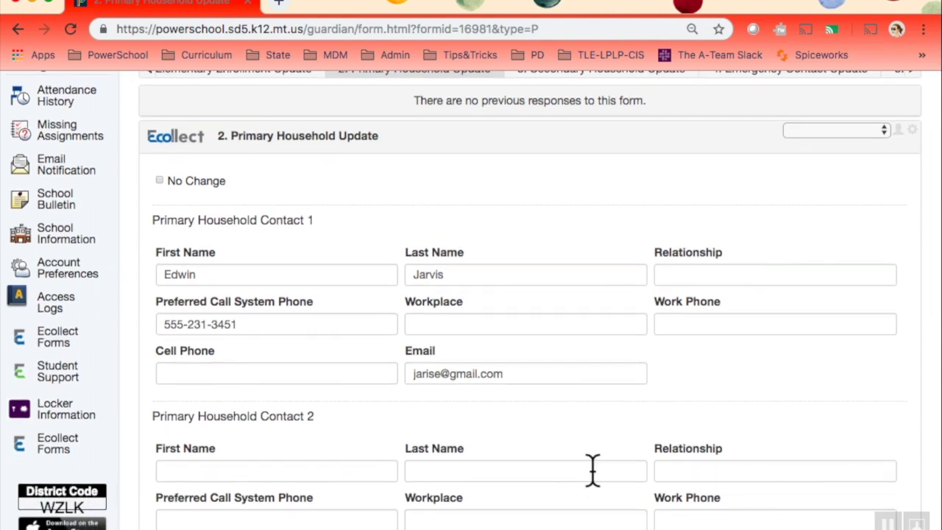
scroll(594, 471, "down", 10)
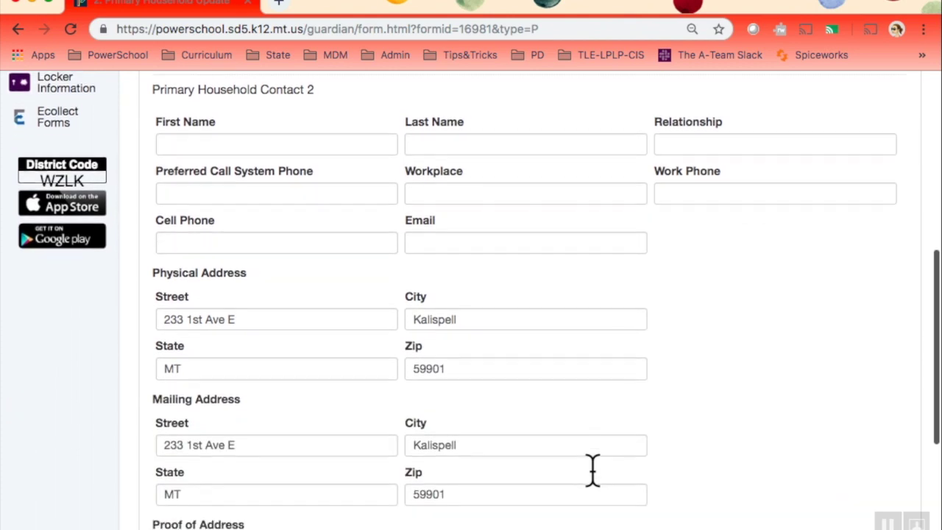
scroll(594, 471, "down", 3)
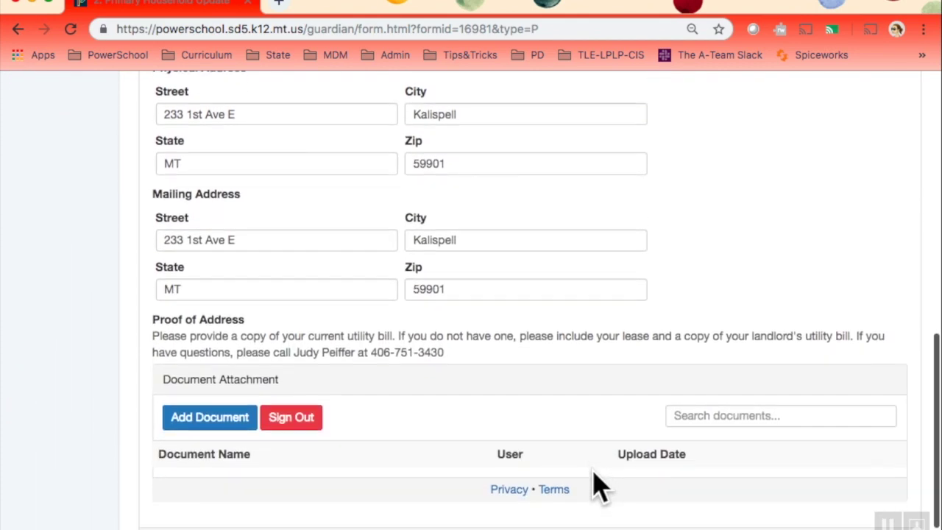
scroll(600, 486, "up", 1)
scroll(600, 486, "up", 8)
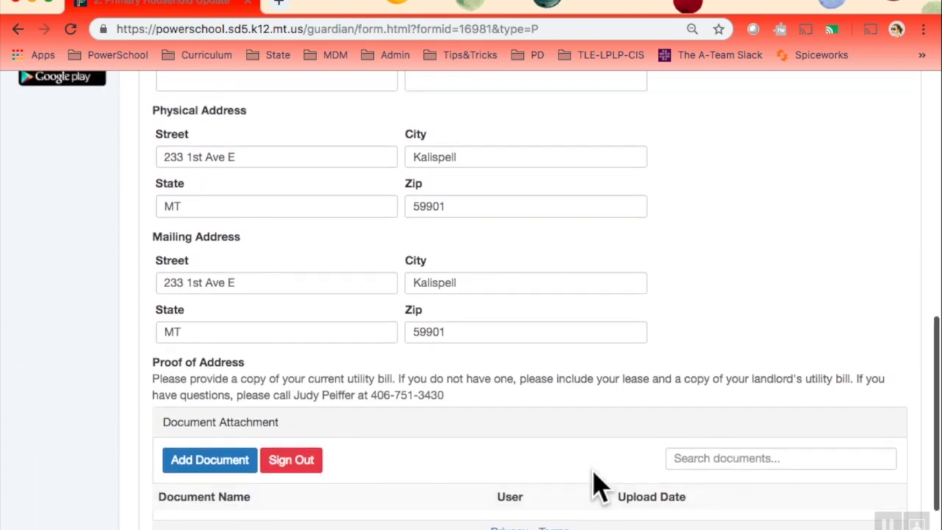
scroll(595, 473, "up", 5)
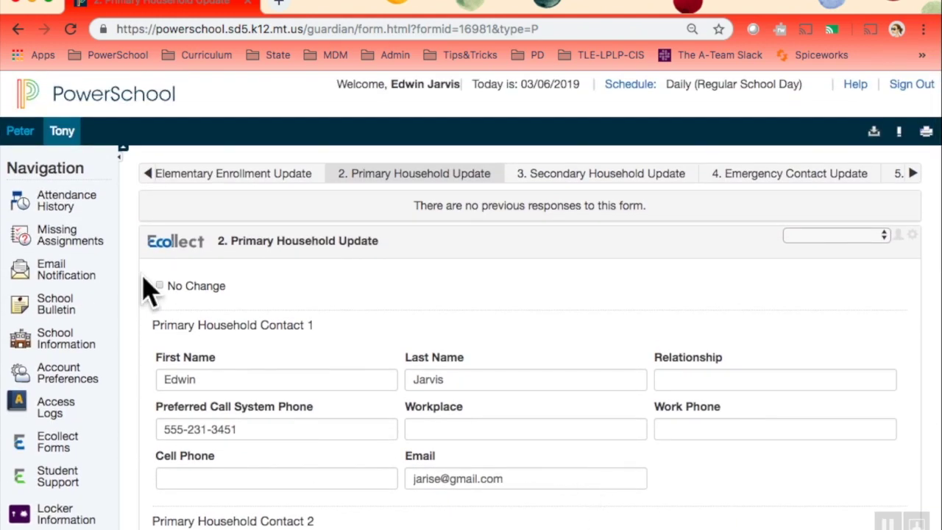
- Mark the primary household details as No Change and check the contact fields
left_click(160, 285)
scroll(533, 467, "down", 2)
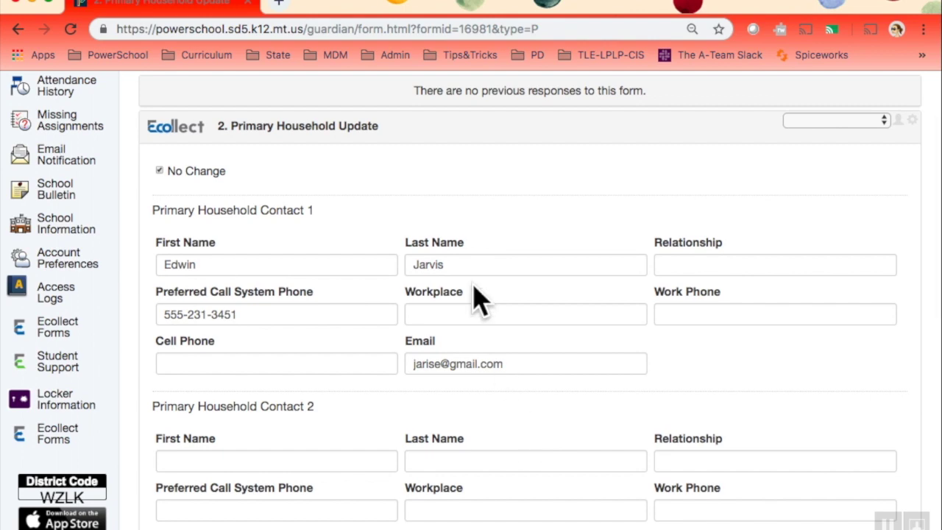
left_click(461, 256)
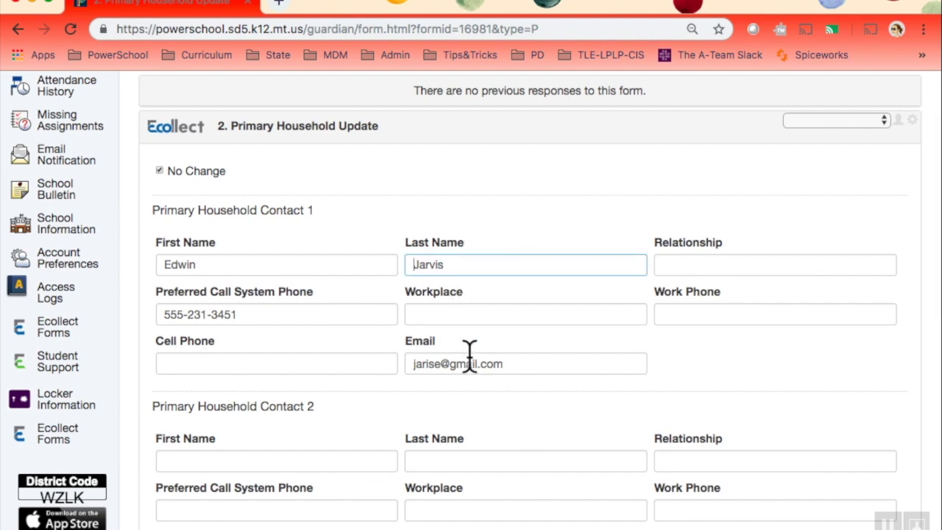
scroll(497, 398, "down", 4)
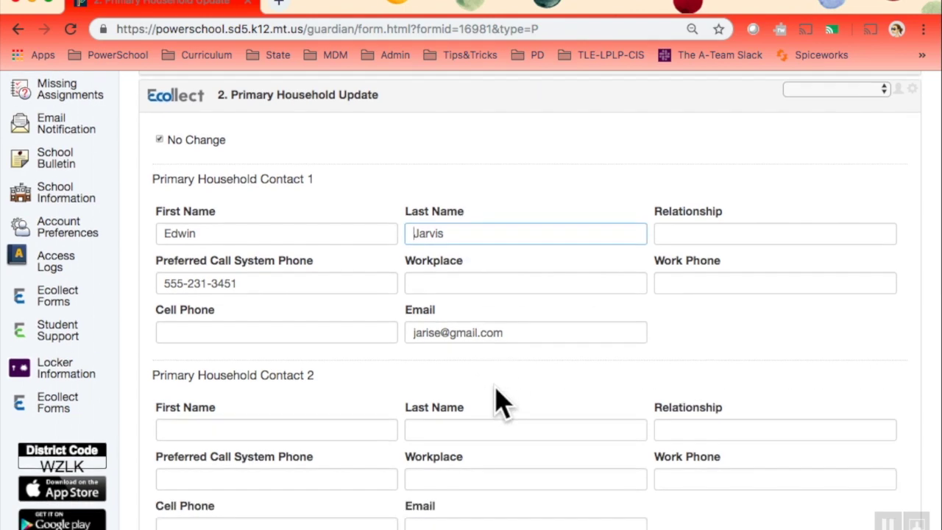
left_click(184, 386)
key("BackSpace")
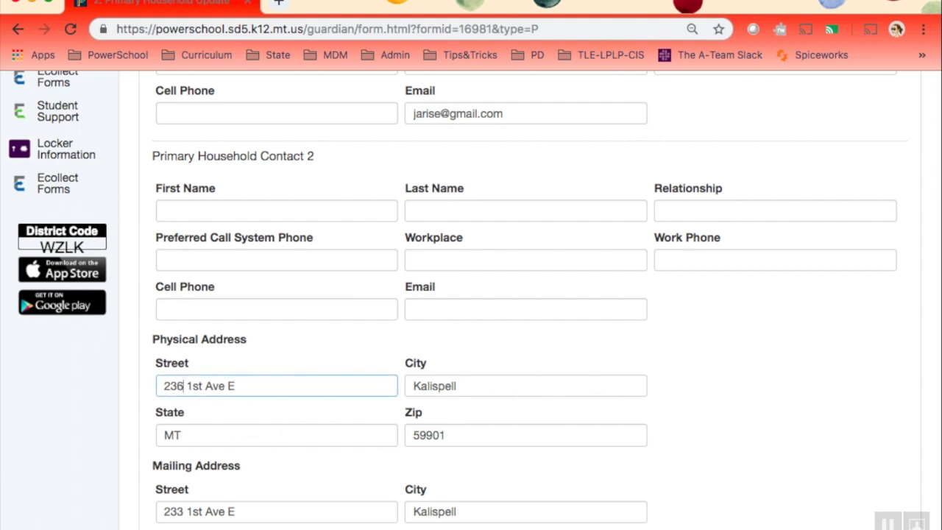
left_click(330, 410)
scroll(334, 490, "down", 5)
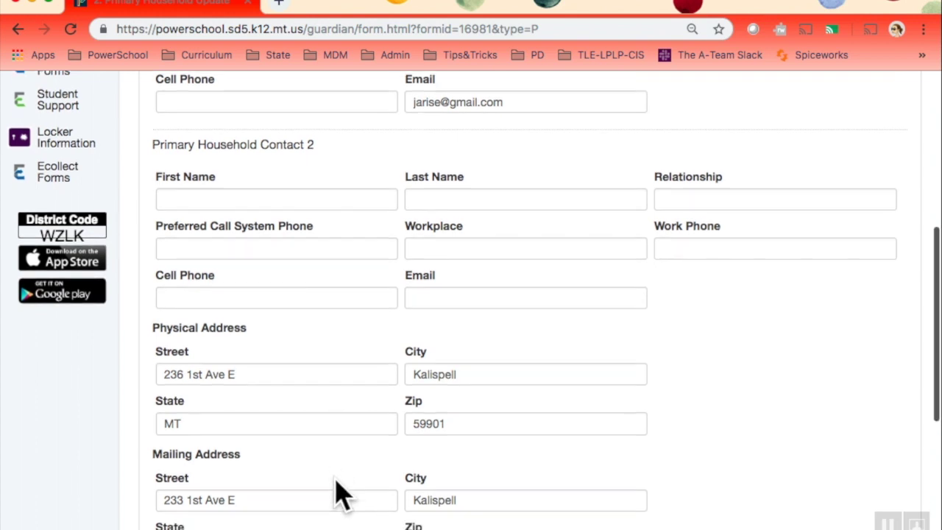
scroll(334, 479, "down", 1)
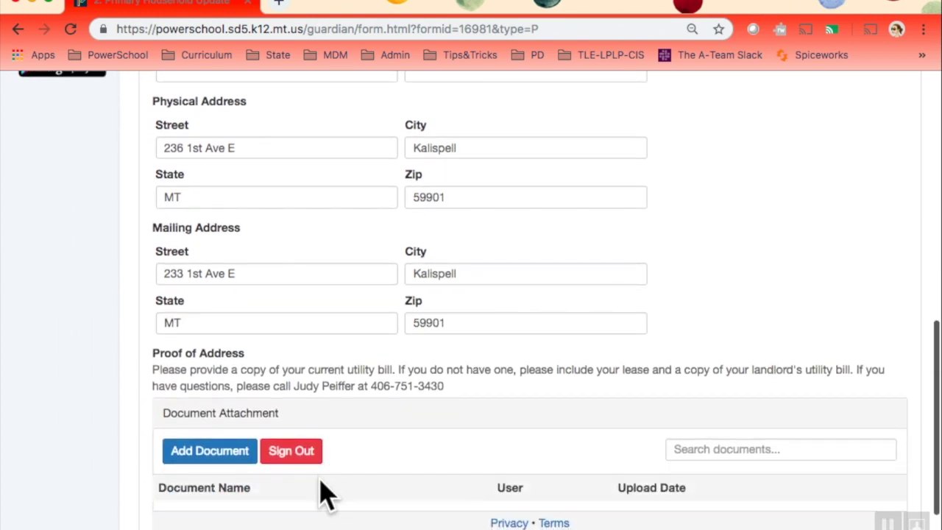
scroll(221, 467, "down", 2)
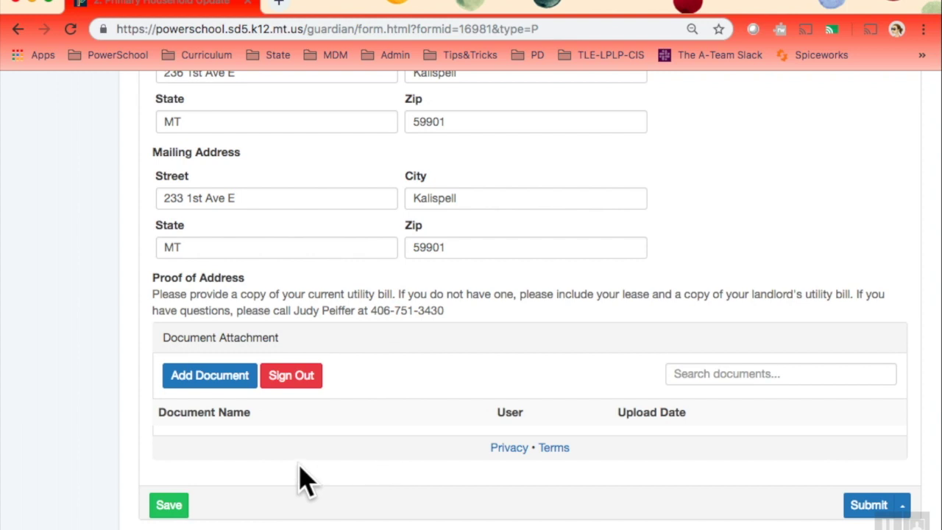
- Sign out of the document attachment account and bring up its sign-in box
left_click(198, 379)
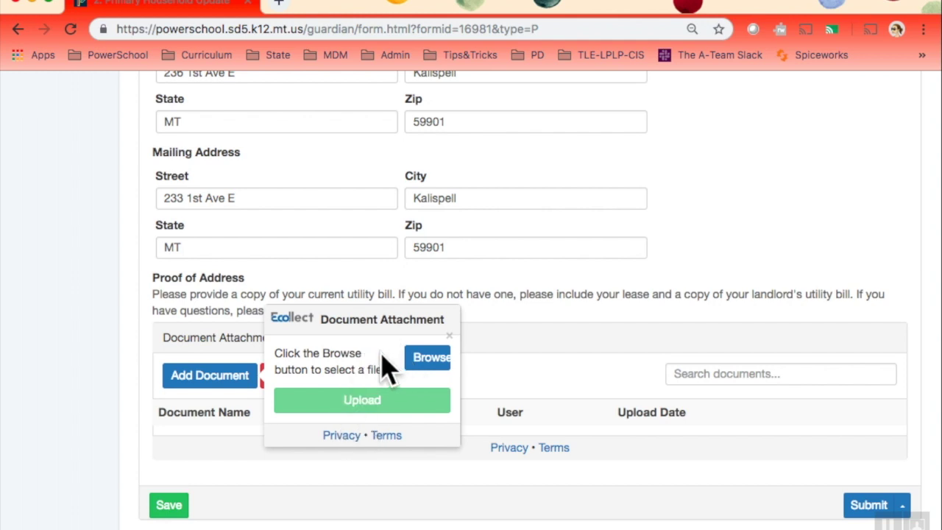
left_click(448, 336)
left_click(288, 380)
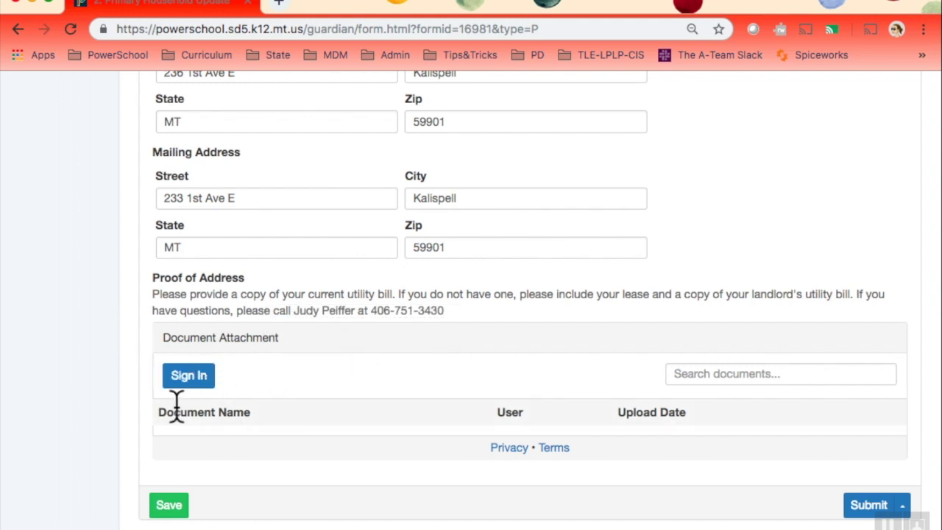
left_click(185, 377)
left_click(193, 377)
- Enter the account e-mail address and password for document attachments
left_click(283, 332)
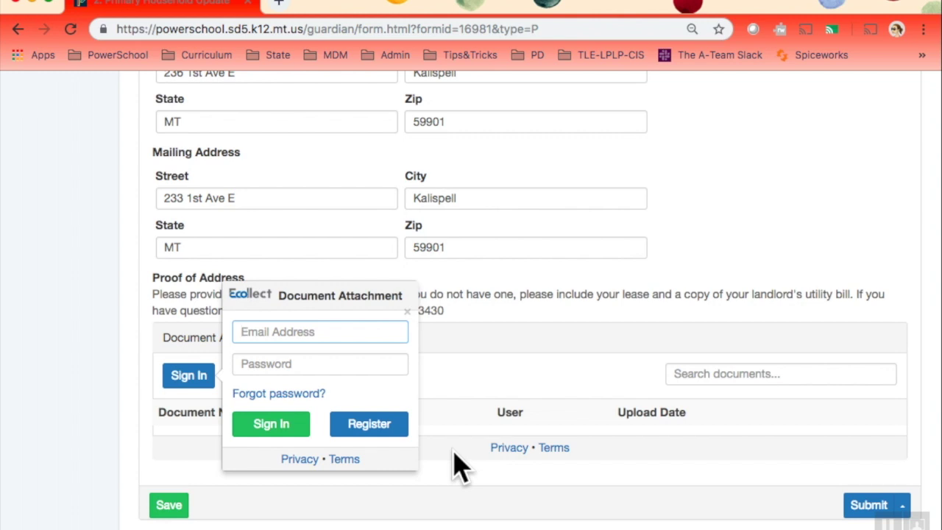
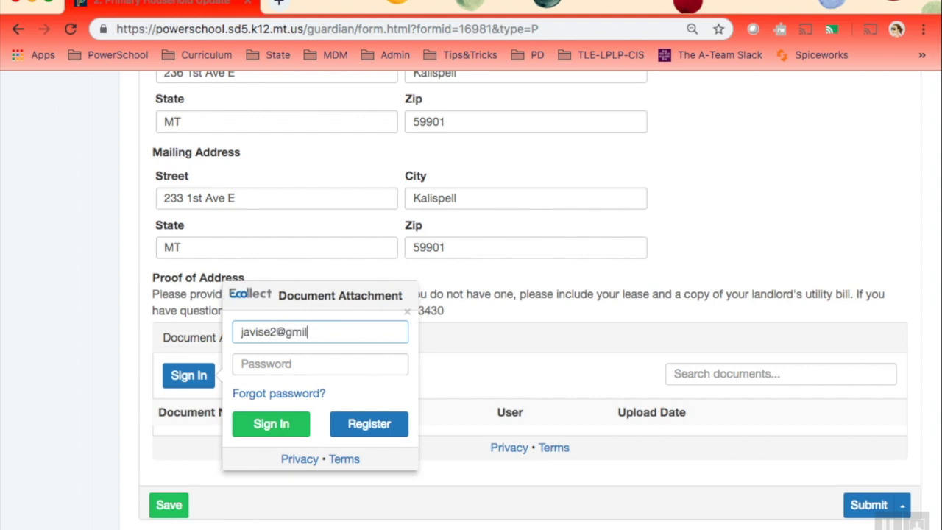
key("Tab")
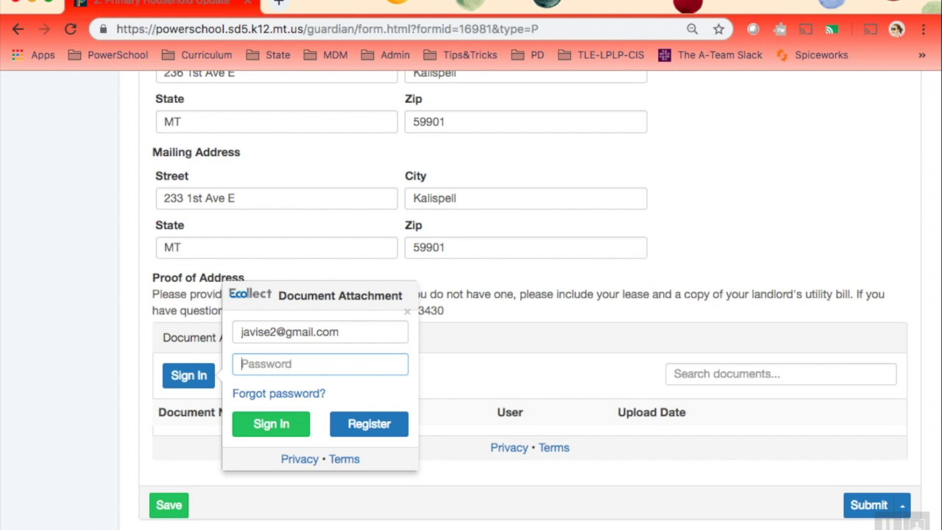
type("••••••••")
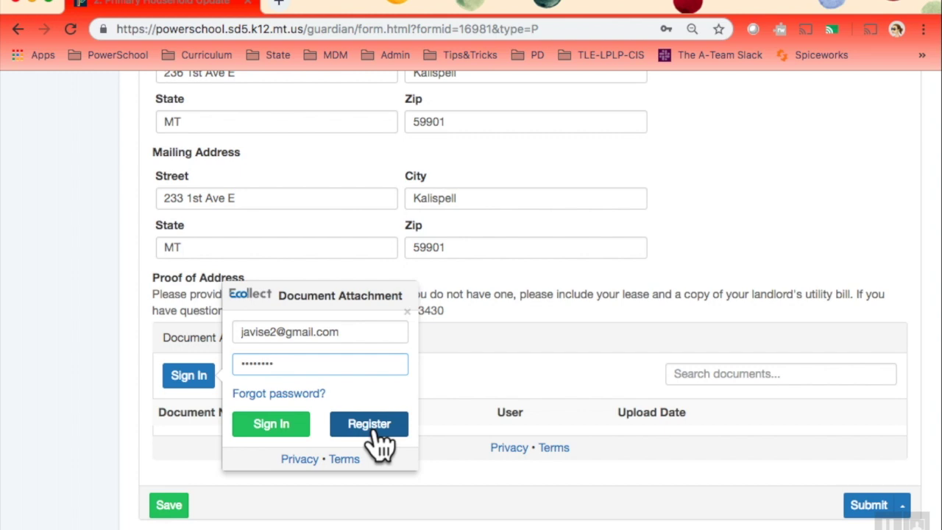
- Register a new document attachment account, accepting the Privacy Policy and Terms of Use
left_click(370, 425)
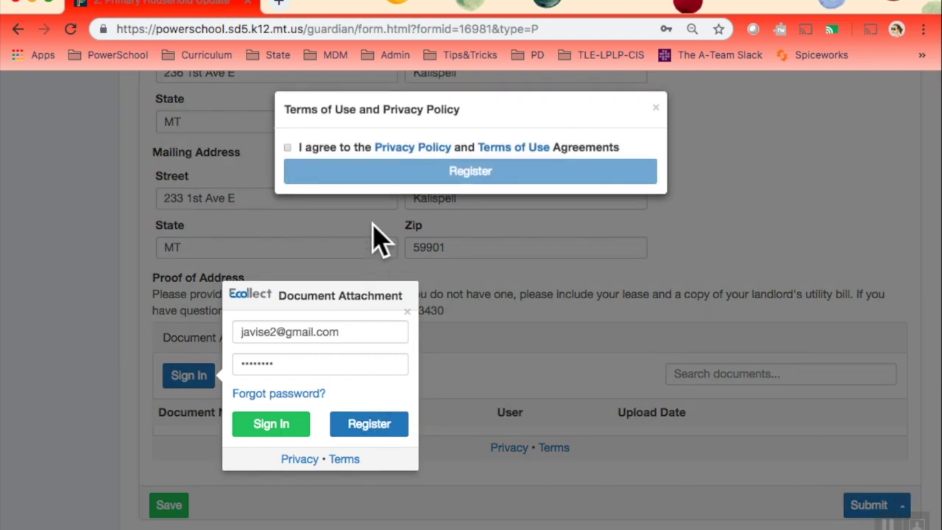
left_click(288, 148)
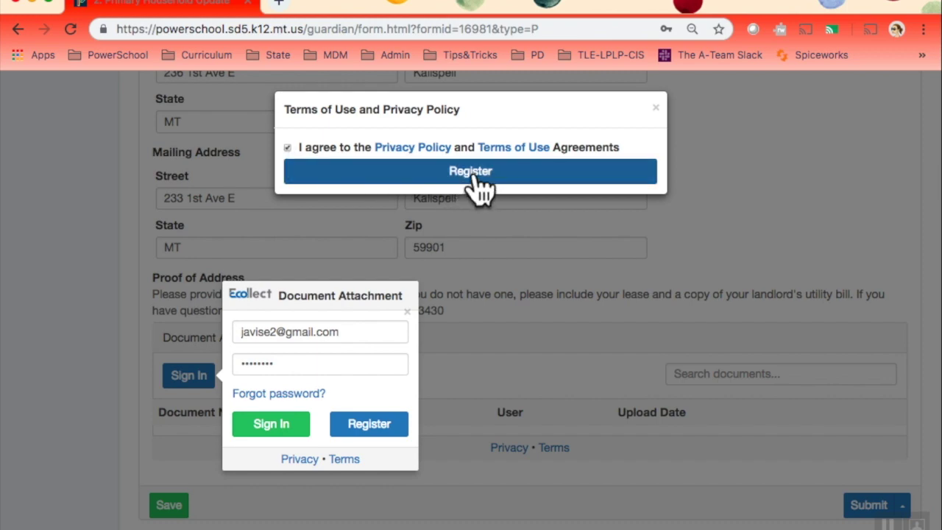
left_click(475, 173)
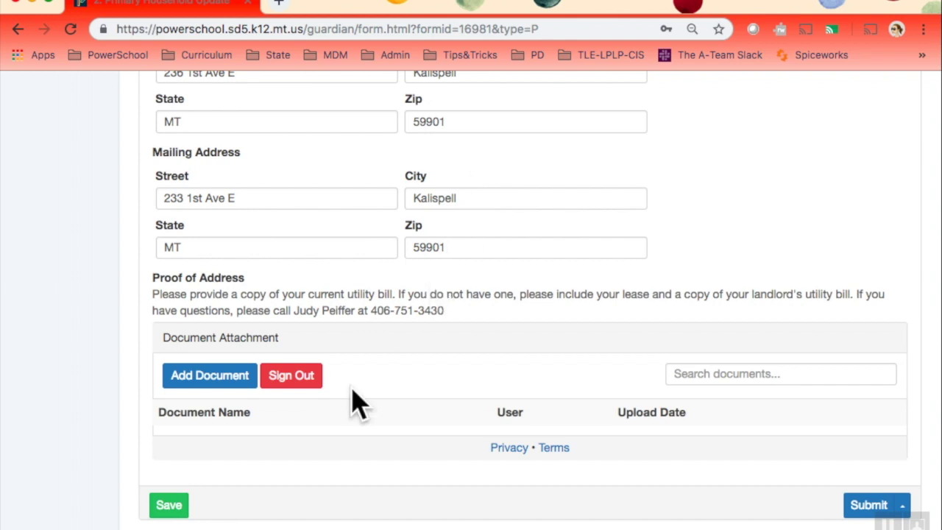
- Upload Address Verification.pdf from the Desktop as the proof-of-address document
left_click(195, 379)
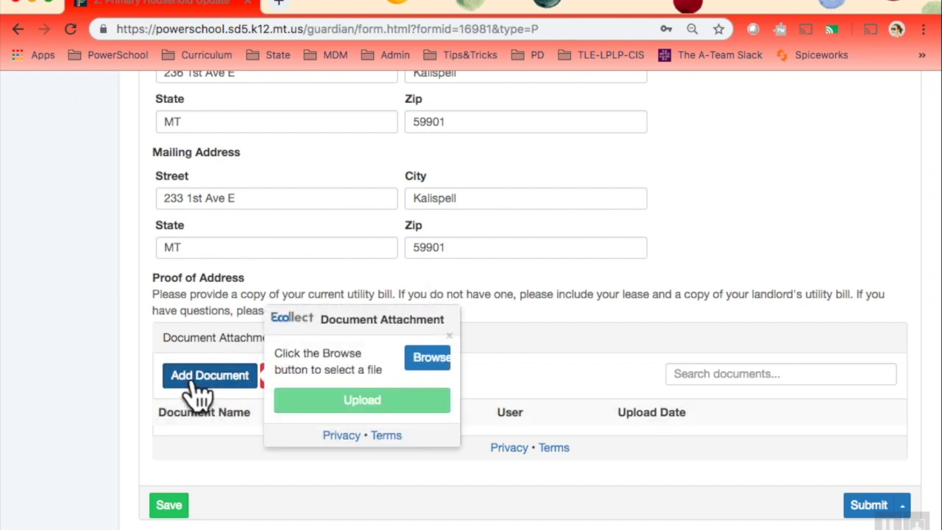
left_click(434, 359)
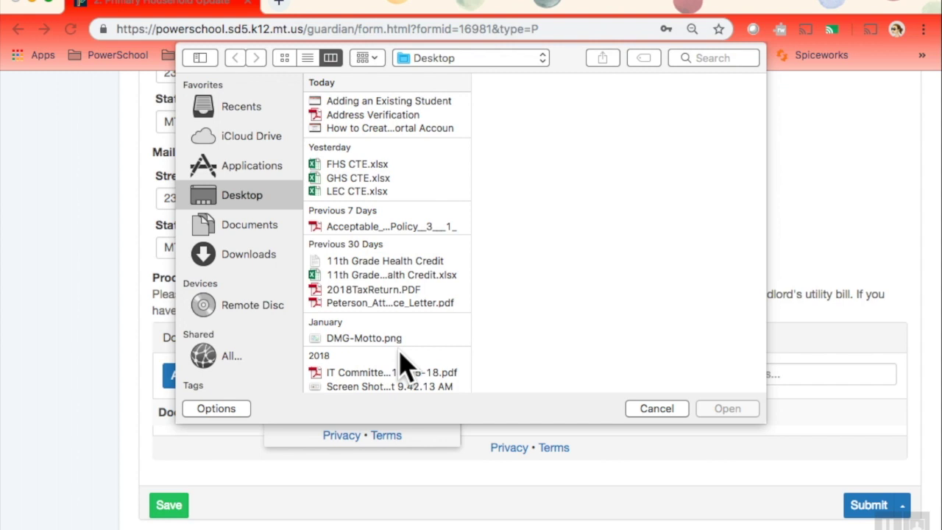
left_click(388, 115)
double_click(383, 118)
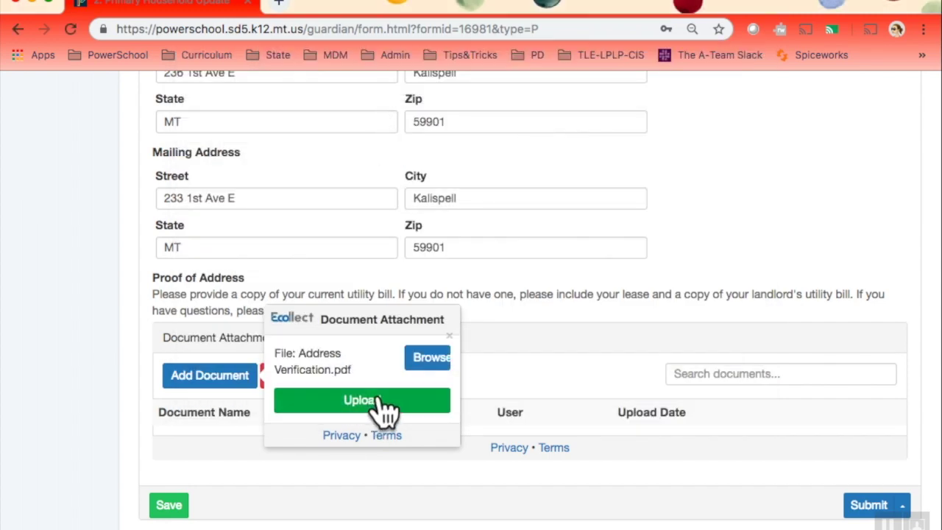
left_click(388, 410)
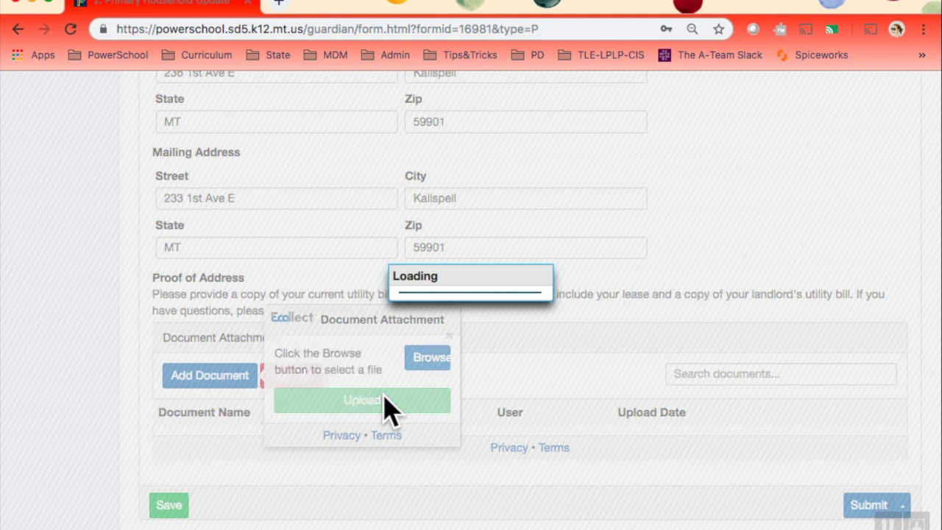
scroll(384, 396, "down", 1)
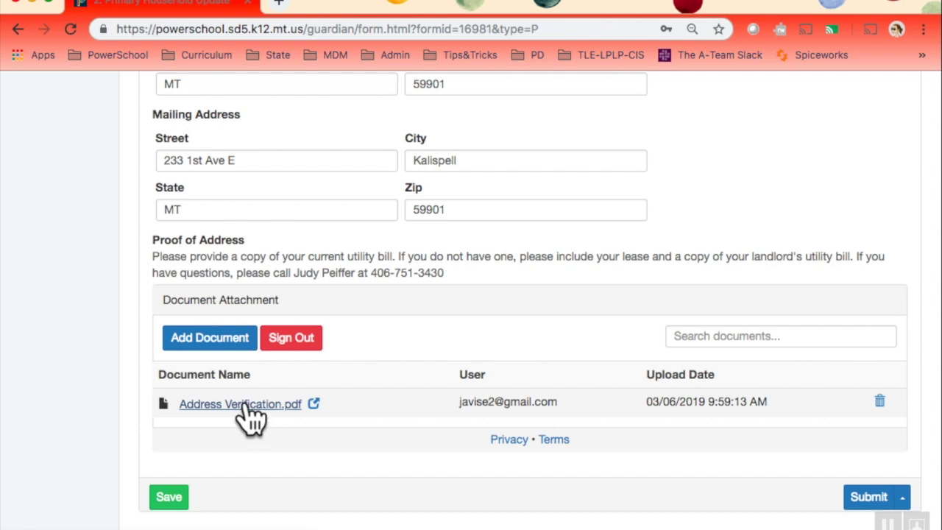
left_click(246, 405)
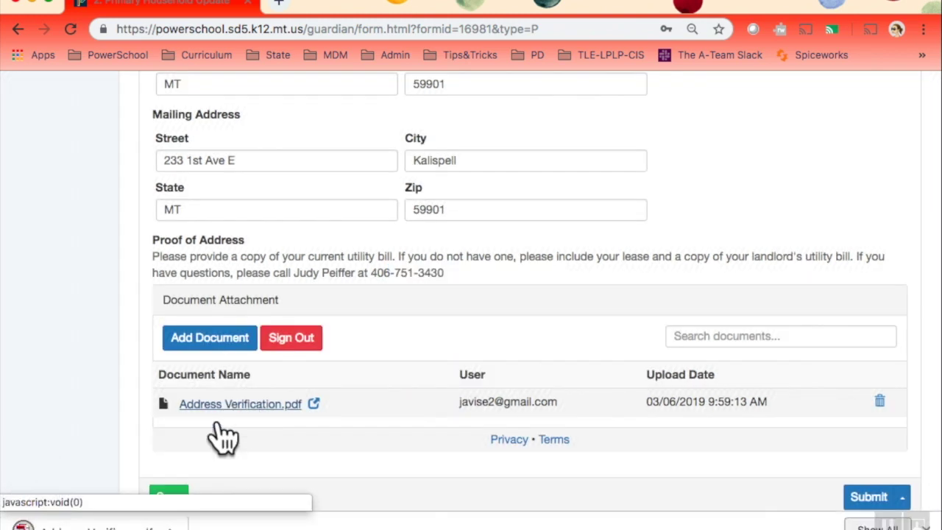
mouse_move(221, 528)
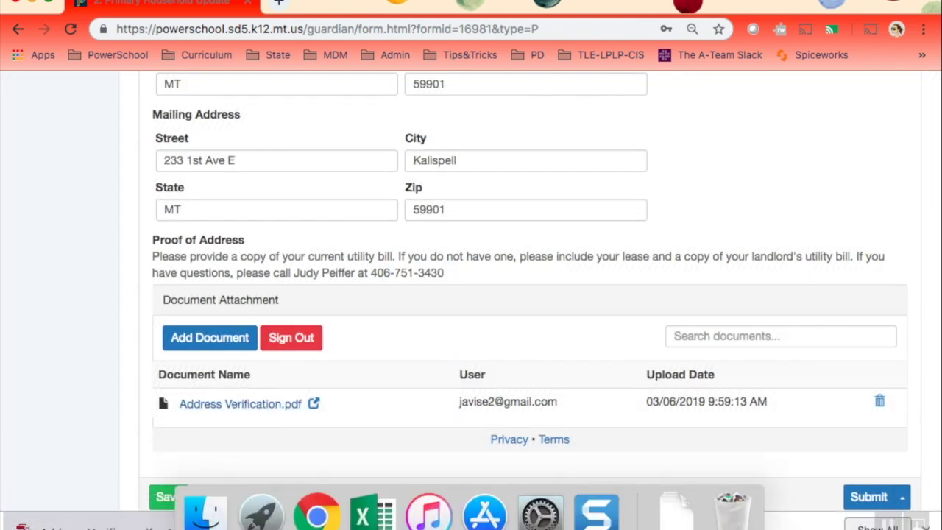
left_click(84, 524)
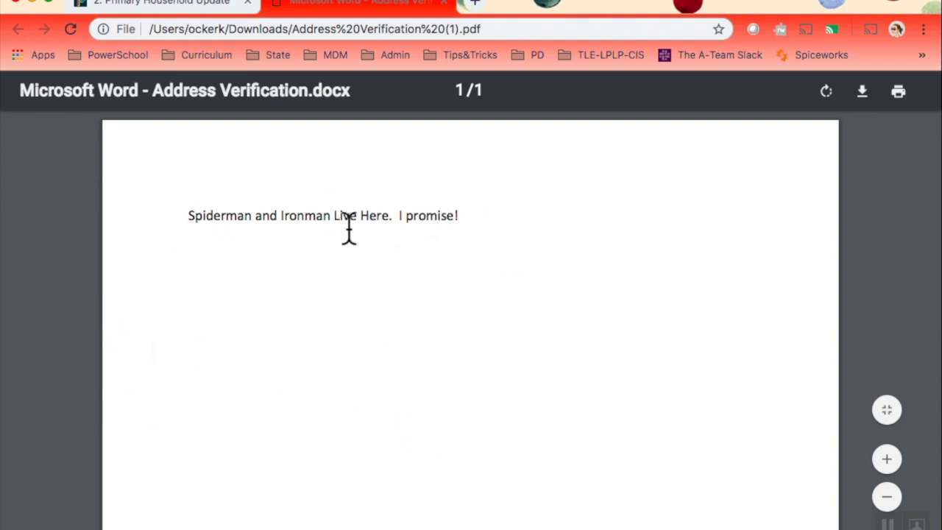
left_click(443, 6)
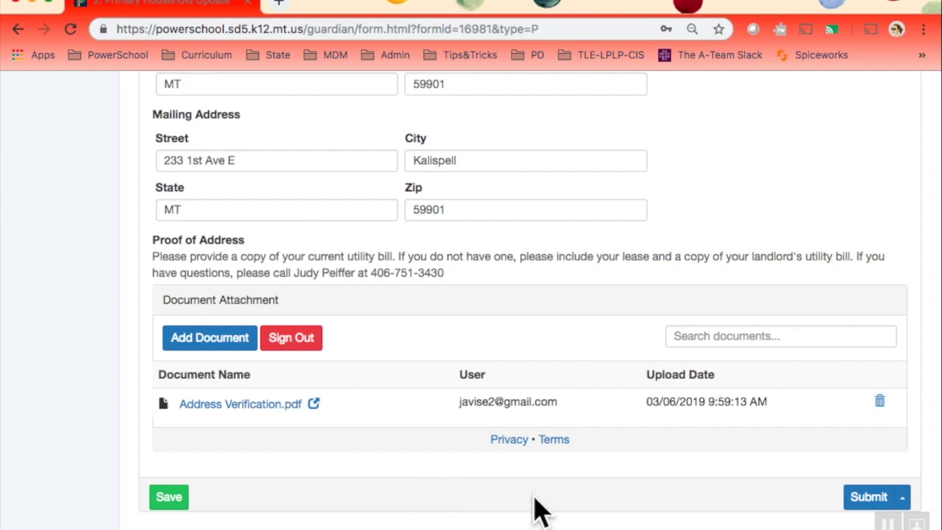
- Submit the Primary Household Update form so the 3. Secondary Household Update form loads
scroll(622, 318, "up", 4)
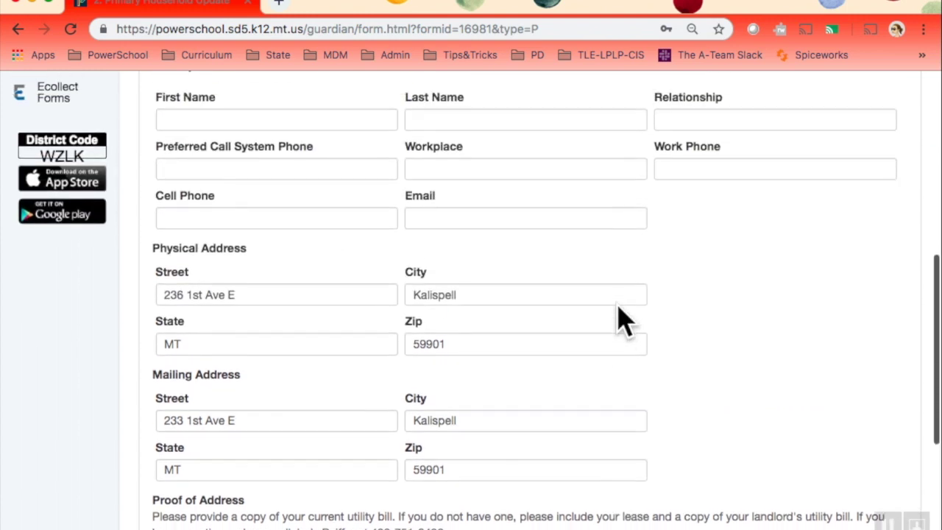
scroll(619, 309, "down", 4)
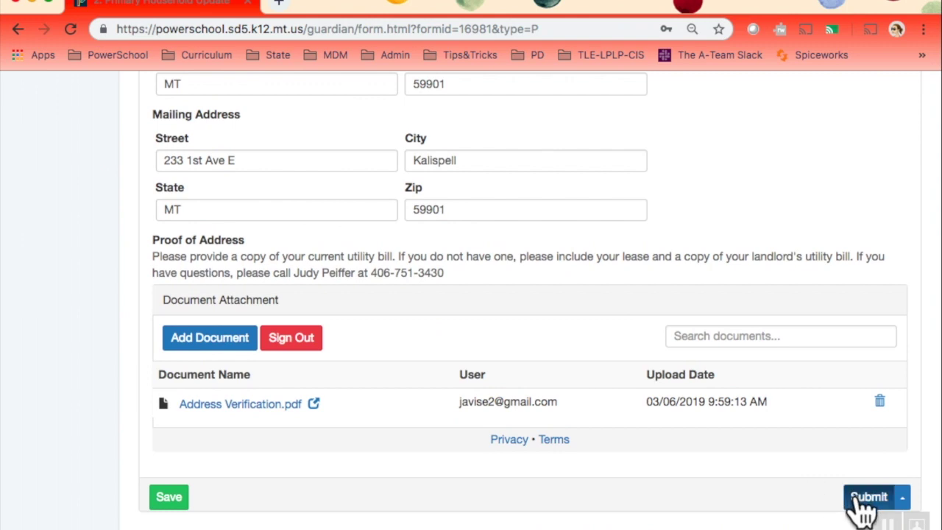
left_click(856, 496)
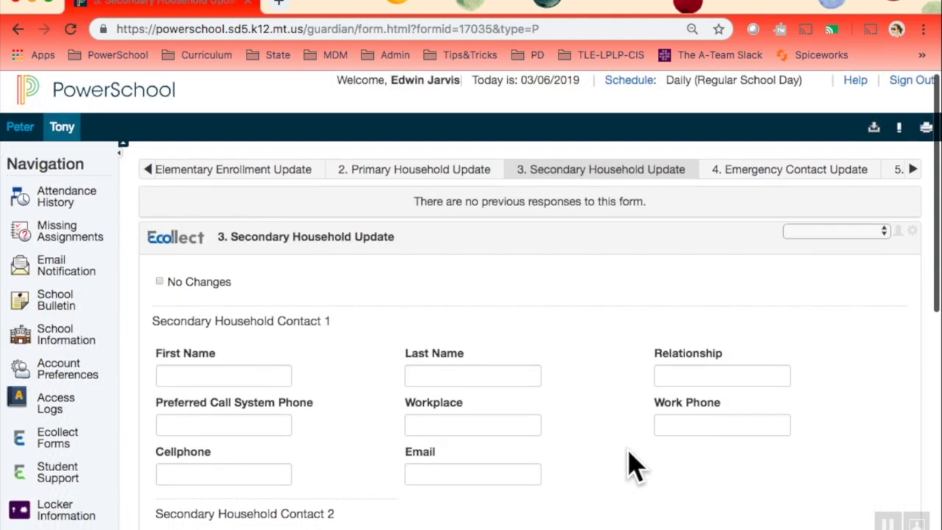
- Tick No Changes on the Secondary Household Update and submit the form
scroll(632, 464, "down", 3)
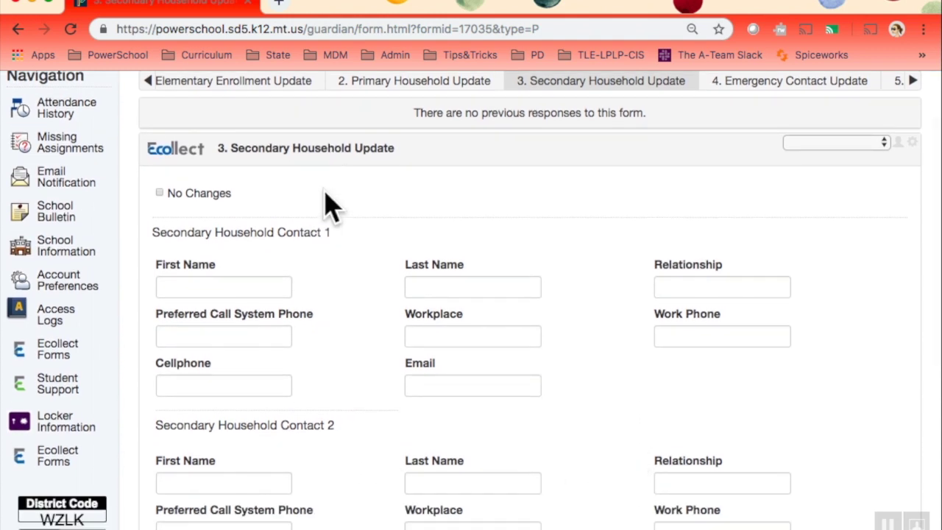
left_click(160, 194)
scroll(331, 336, "down", 2)
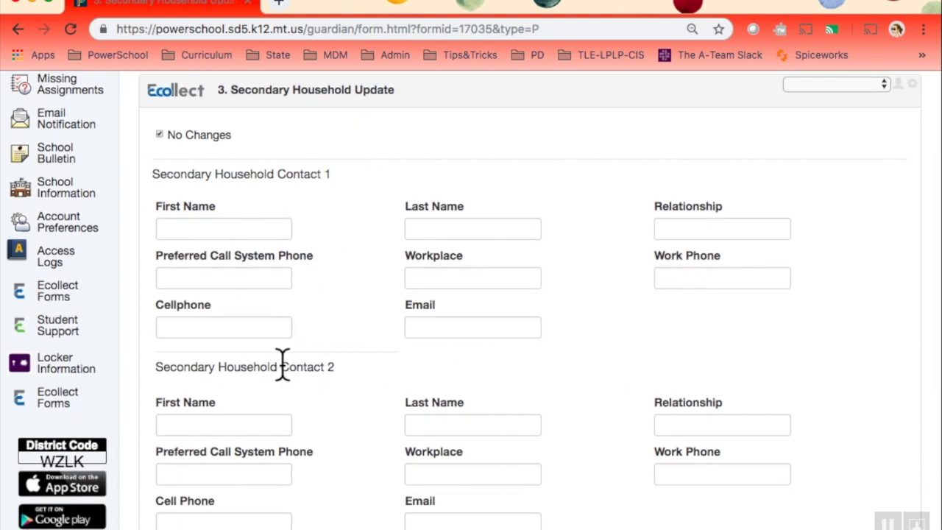
scroll(359, 434, "down", 6)
scroll(359, 436, "down", 3)
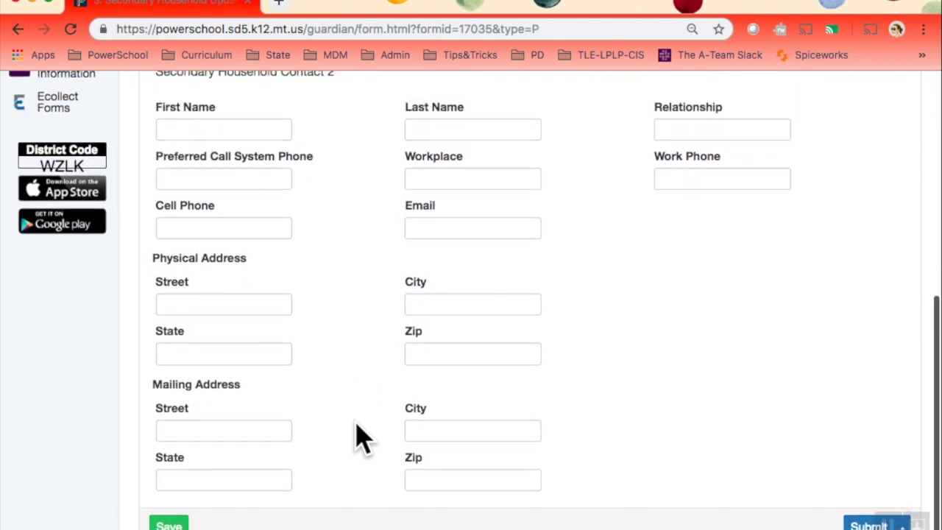
scroll(359, 436, "up", 2)
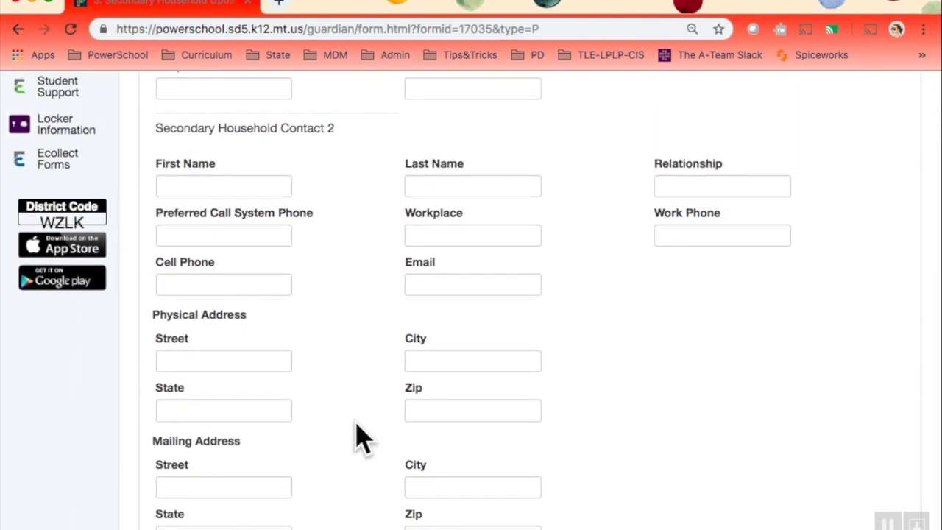
scroll(362, 439, "up", 1)
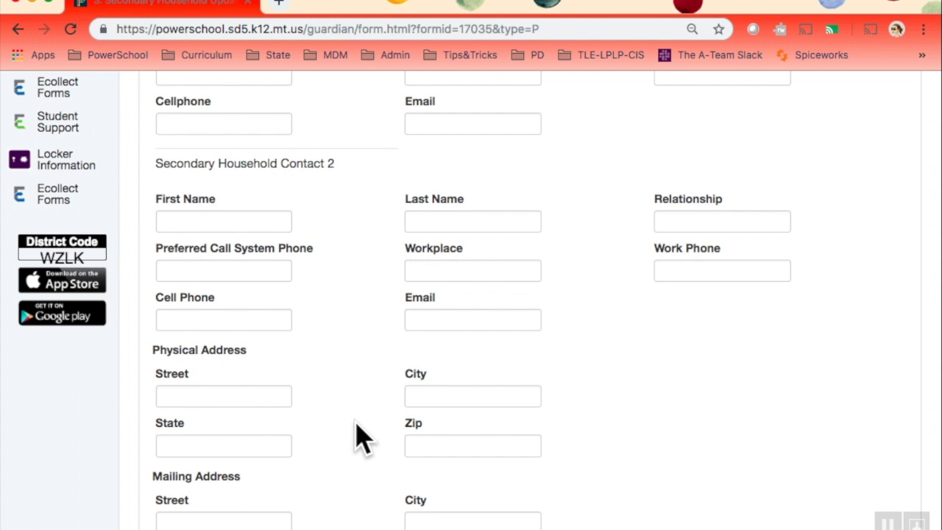
scroll(359, 436, "up", 7)
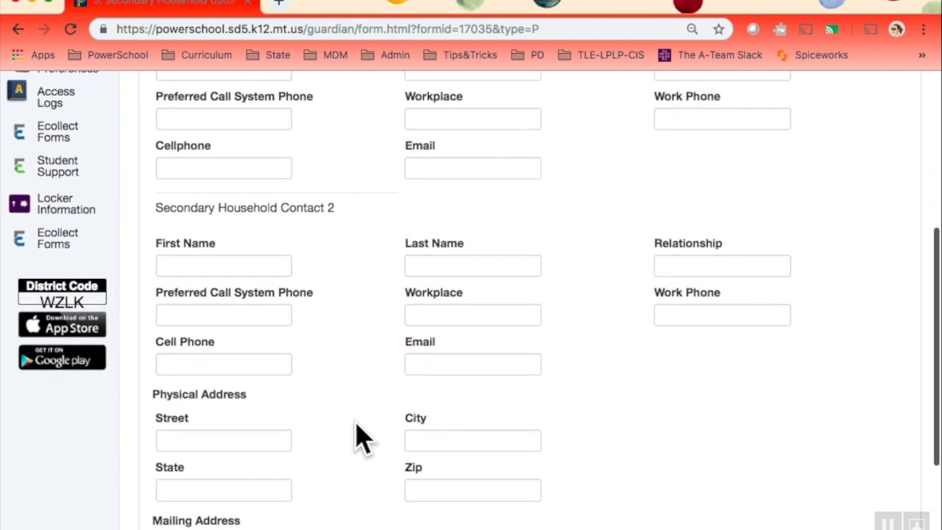
scroll(359, 438, "down", 10)
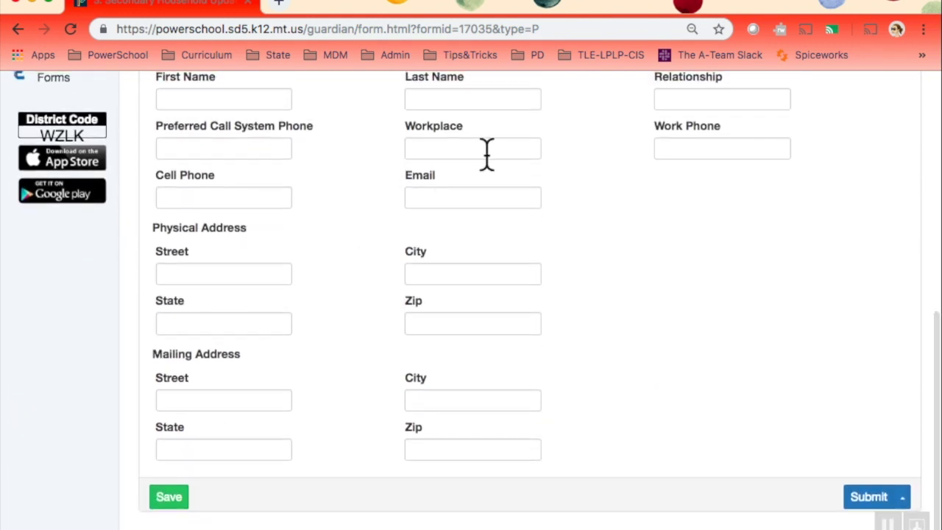
right_click(655, 329)
left_click(695, 214)
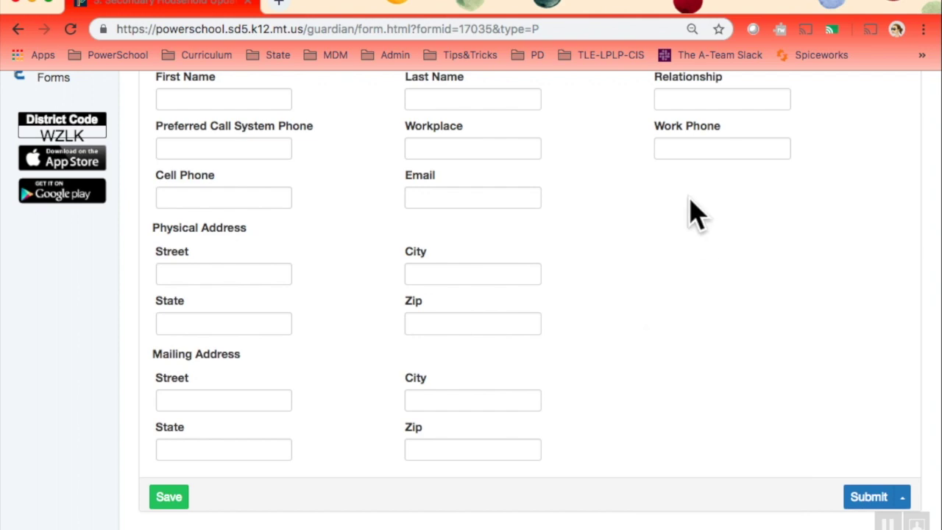
left_click(870, 500)
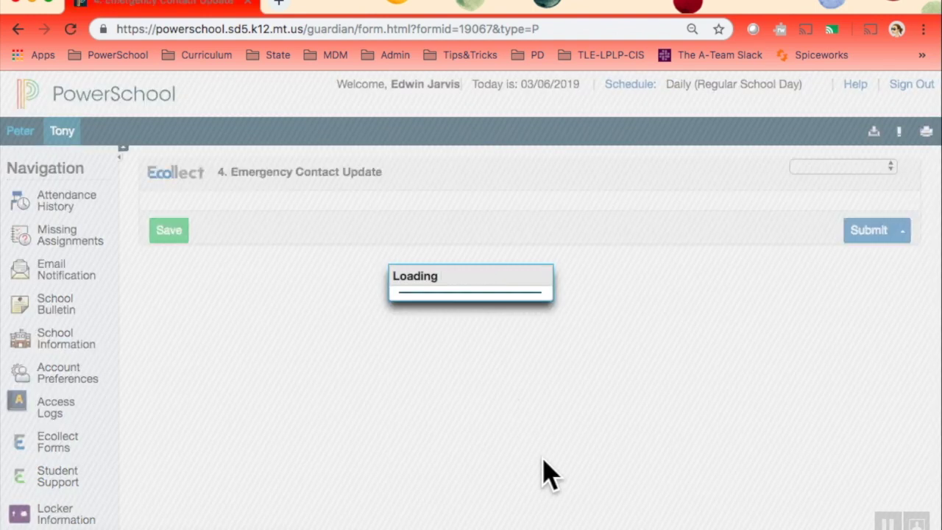
- Enter Emergency Contact 1's name and set the relationship to Uncle
scroll(548, 474, "down", 3)
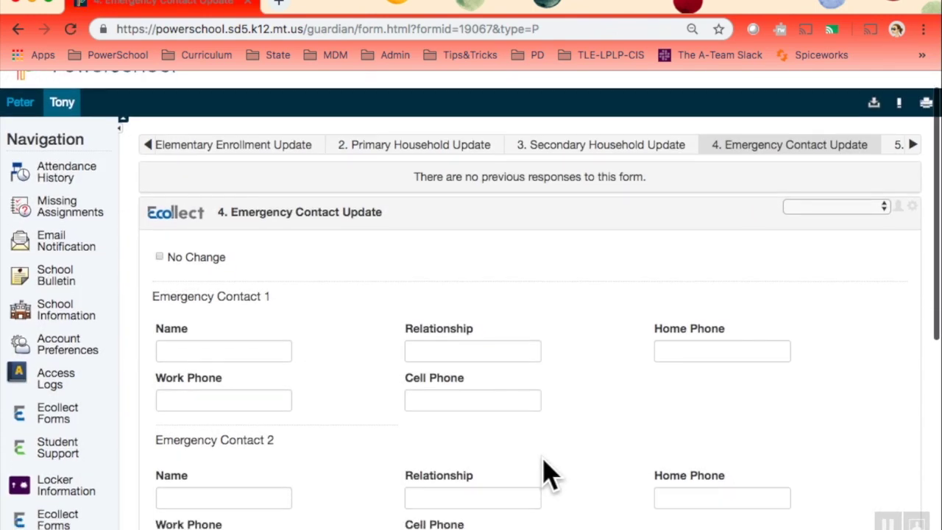
scroll(548, 475, "down", 6)
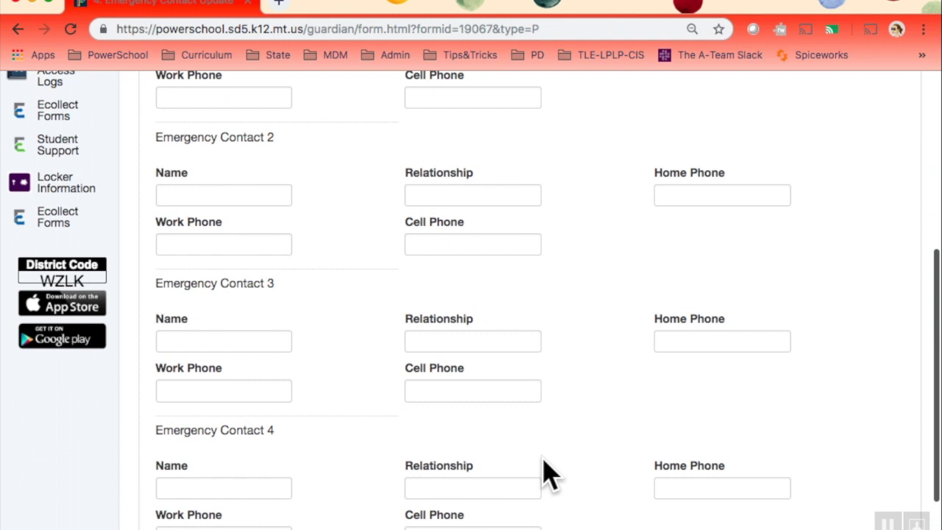
scroll(548, 475, "up", 7)
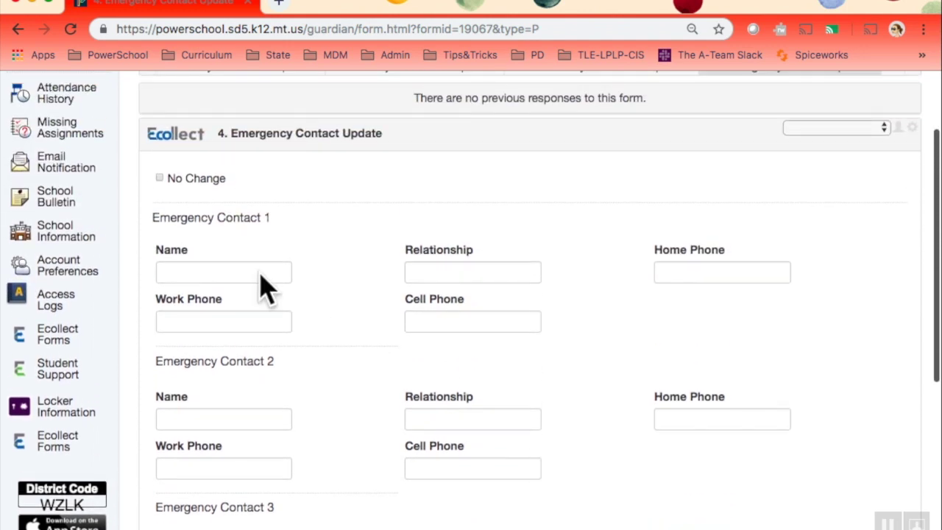
left_click(177, 270)
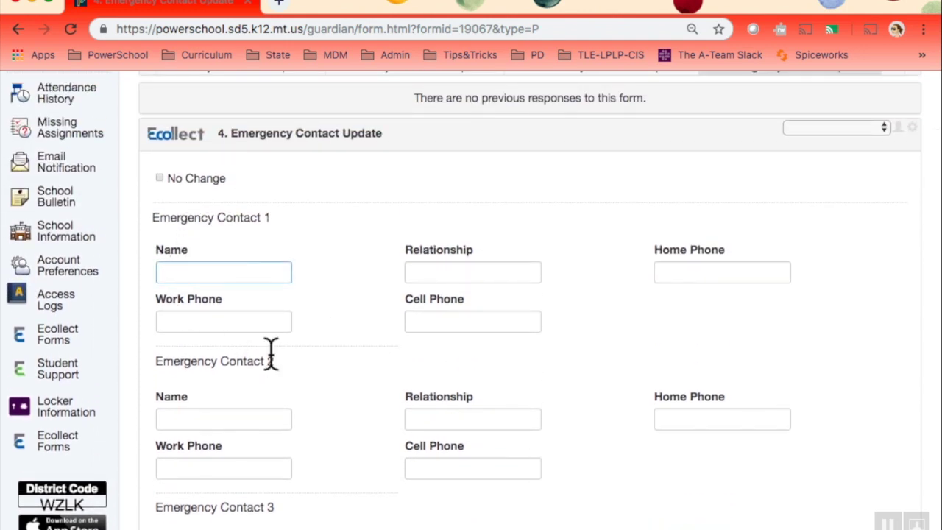
type("Uncle Ben")
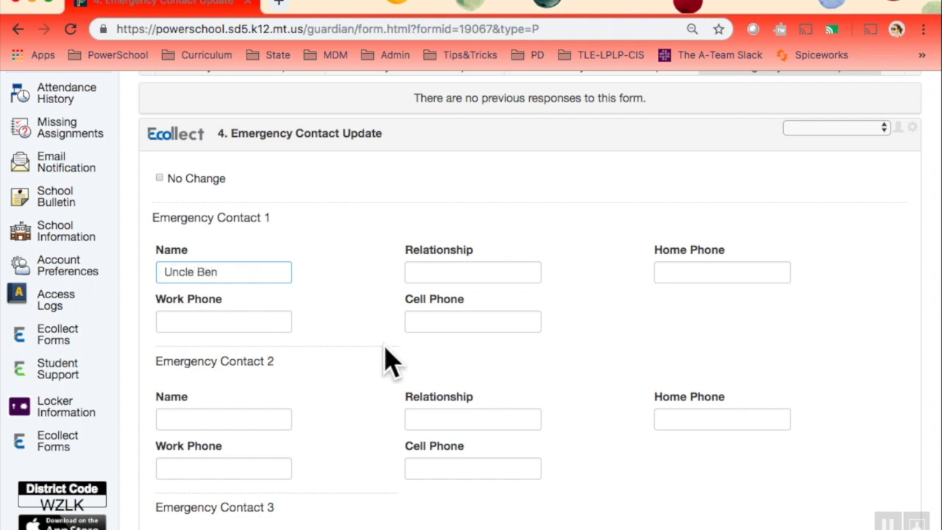
left_click(426, 272)
type("Unb")
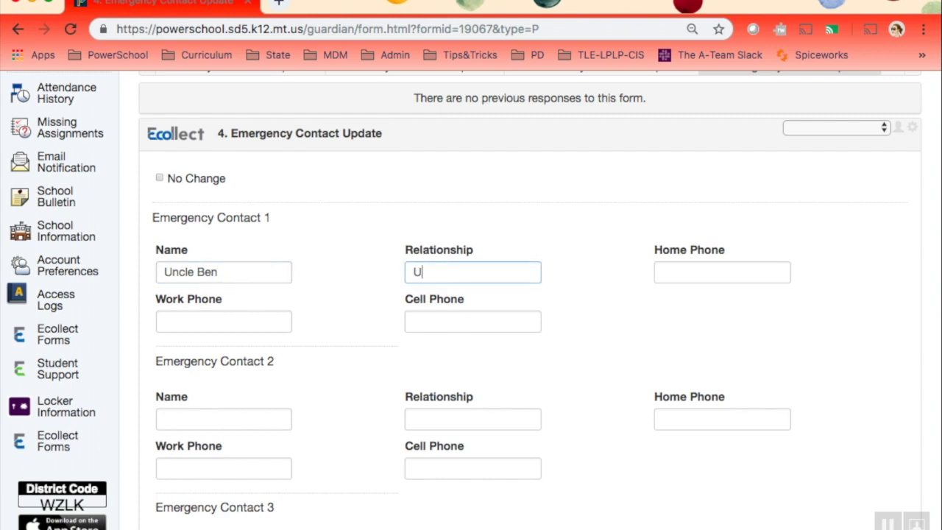
key("Tab")
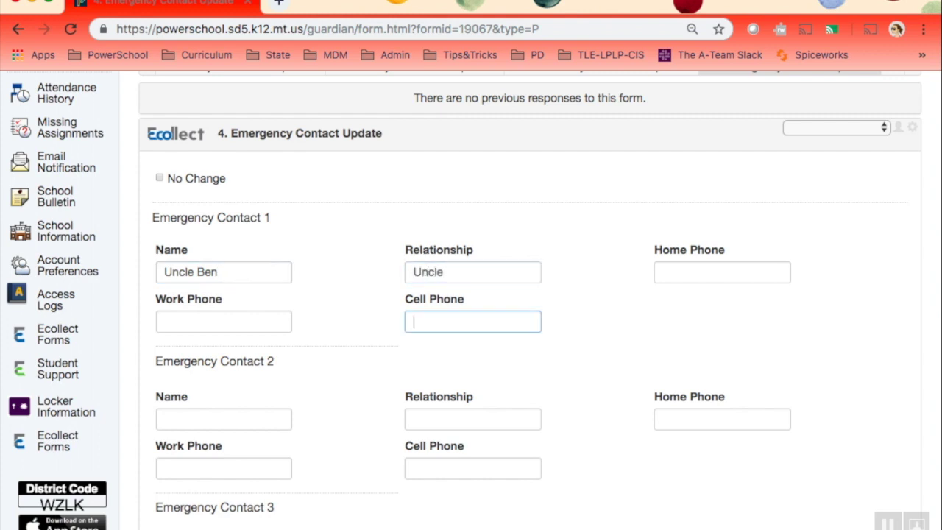
- Enter Contact 1's home phone number and correct a missing digit in it
left_click(681, 271)
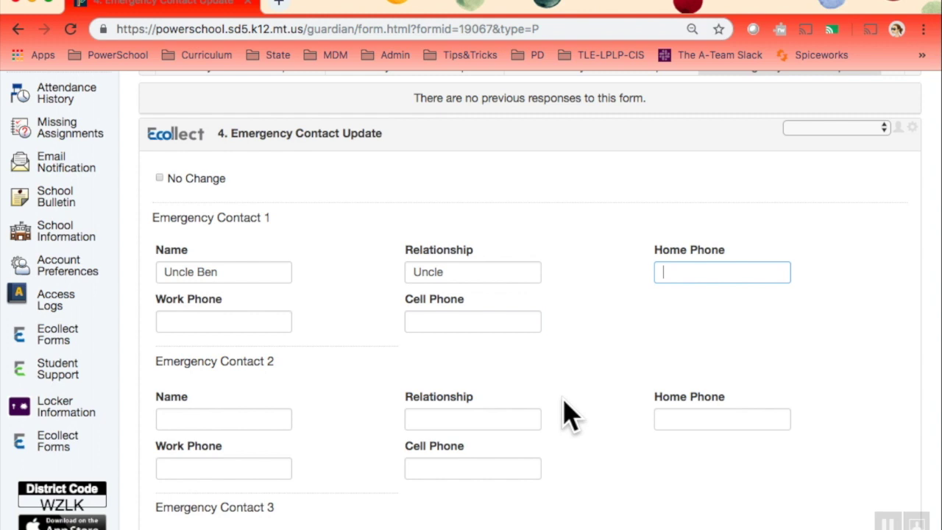
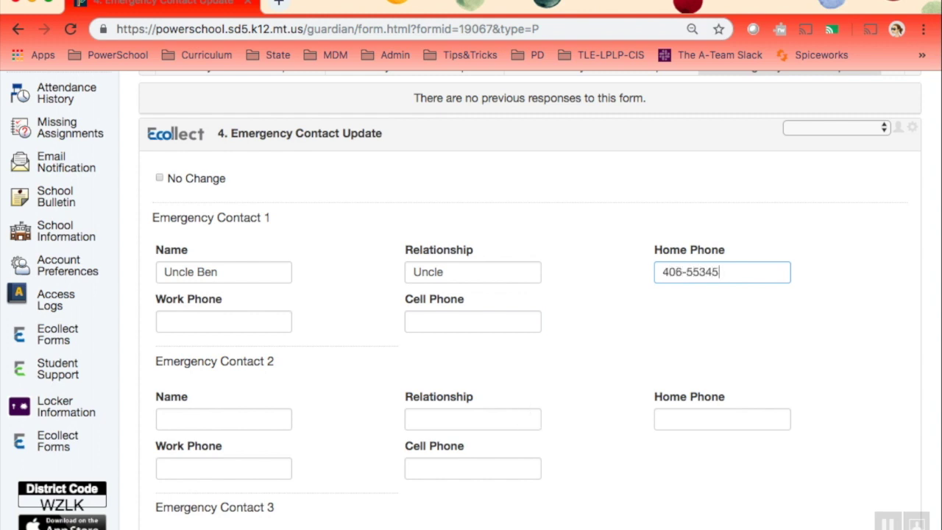
left_click(705, 273)
left_click(617, 361)
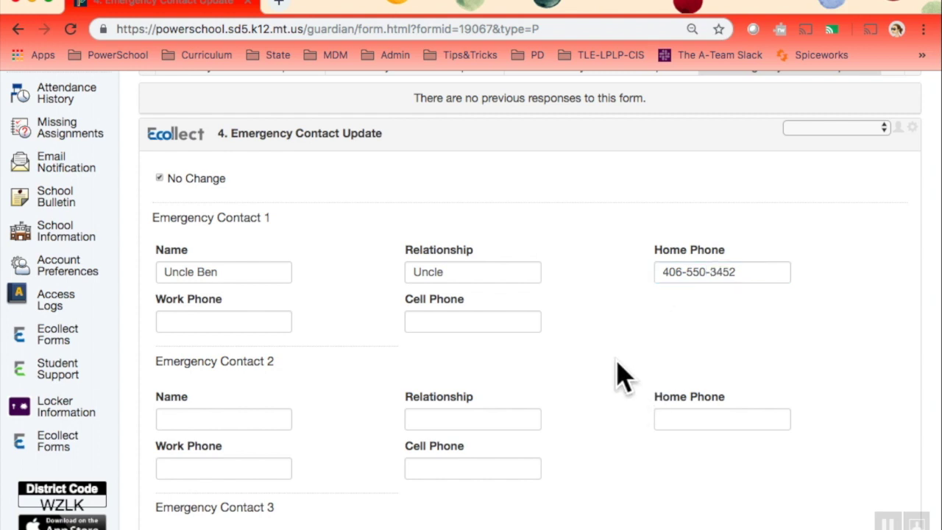
scroll(554, 446, "down", 4)
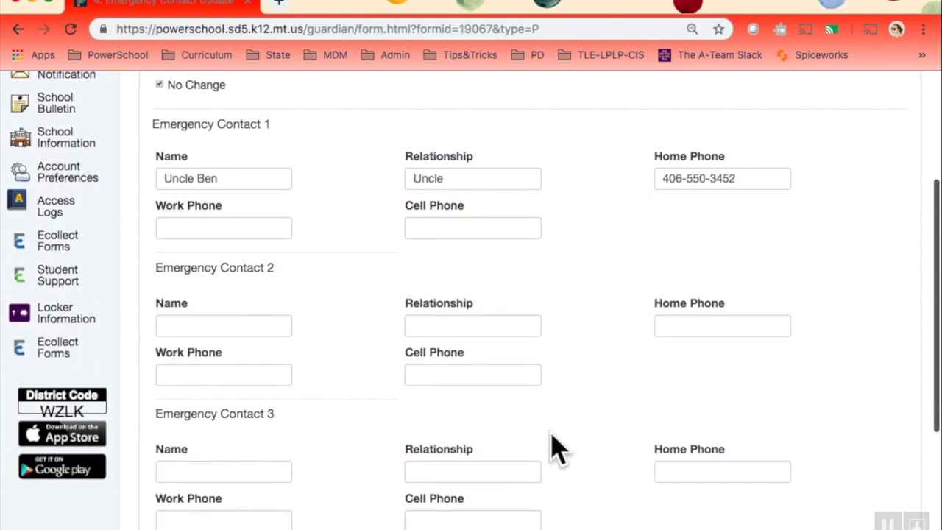
scroll(557, 449, "down", 5)
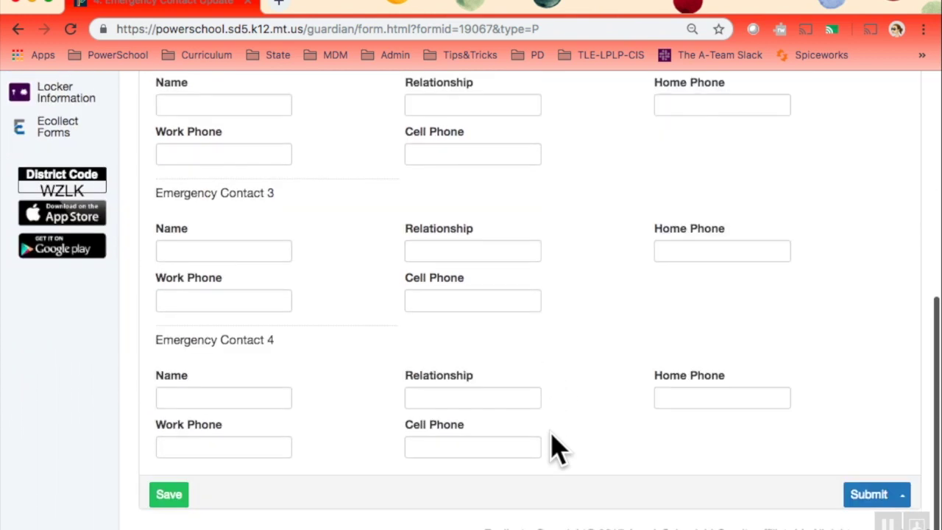
scroll(557, 447, "up", 7)
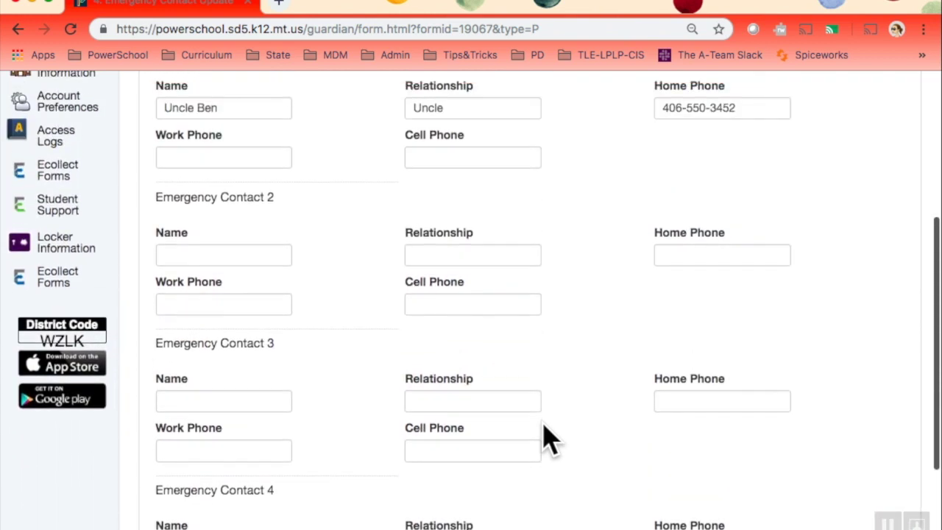
scroll(543, 427, "down", 2)
scroll(542, 435, "up", 1)
scroll(515, 409, "up", 5)
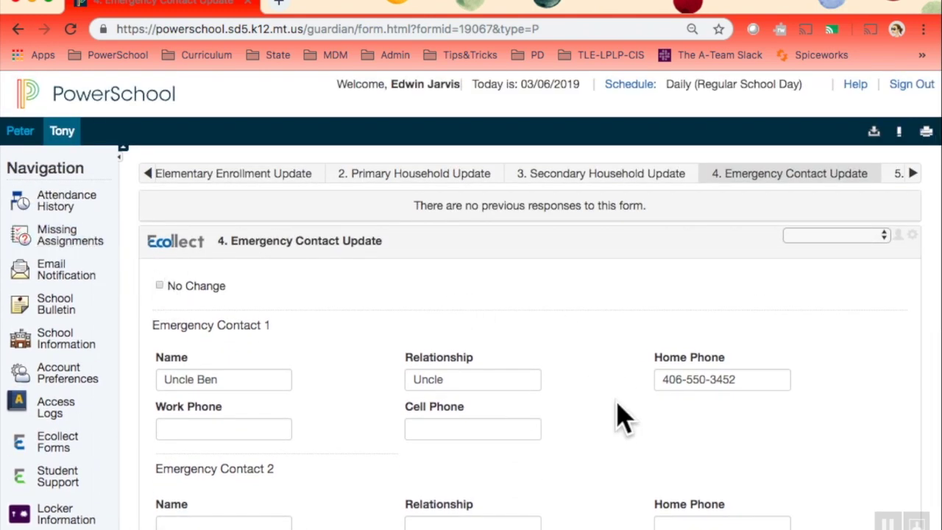
scroll(618, 416, "down", 12)
- Submit the Emergency Contact Update form
left_click(867, 499)
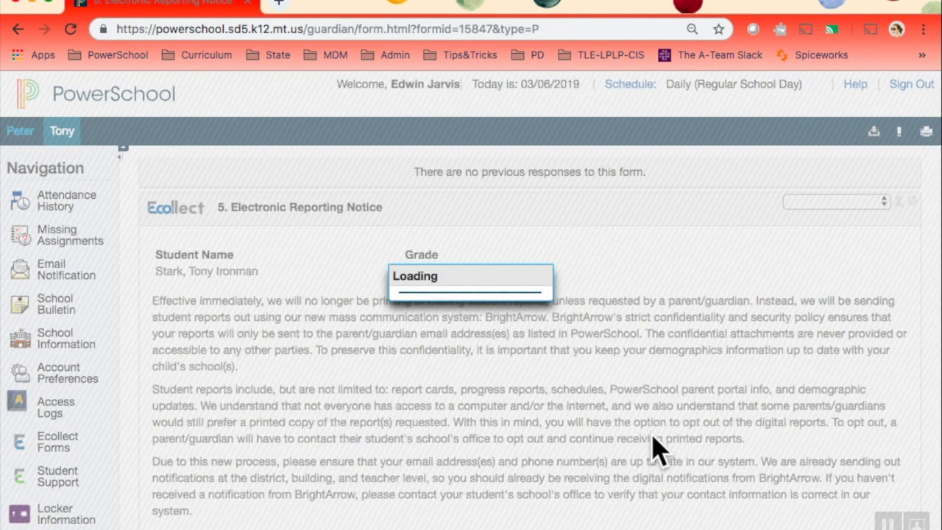
scroll(598, 460, "down", 4)
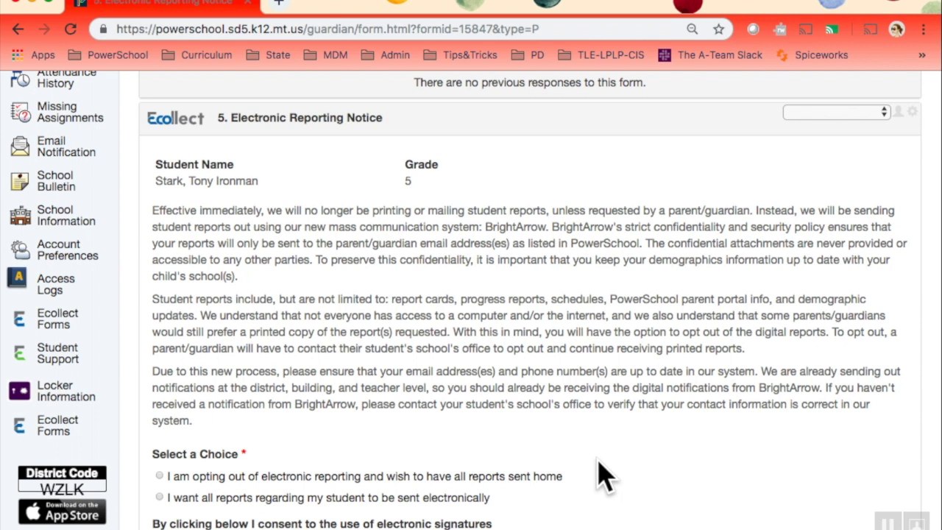
scroll(600, 475, "down", 2)
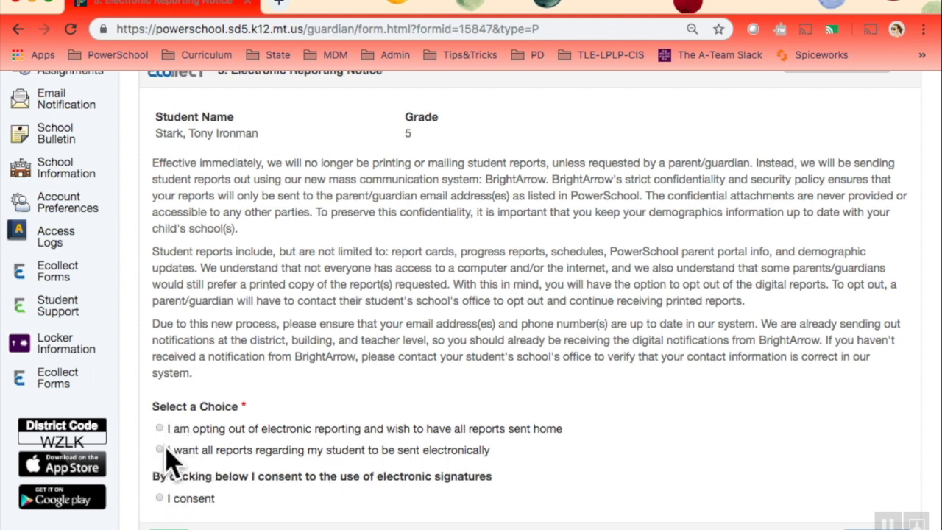
- Choose electronic delivery of all reports, give consent, sign and submit the Electronic Reporting Notice
left_click(160, 450)
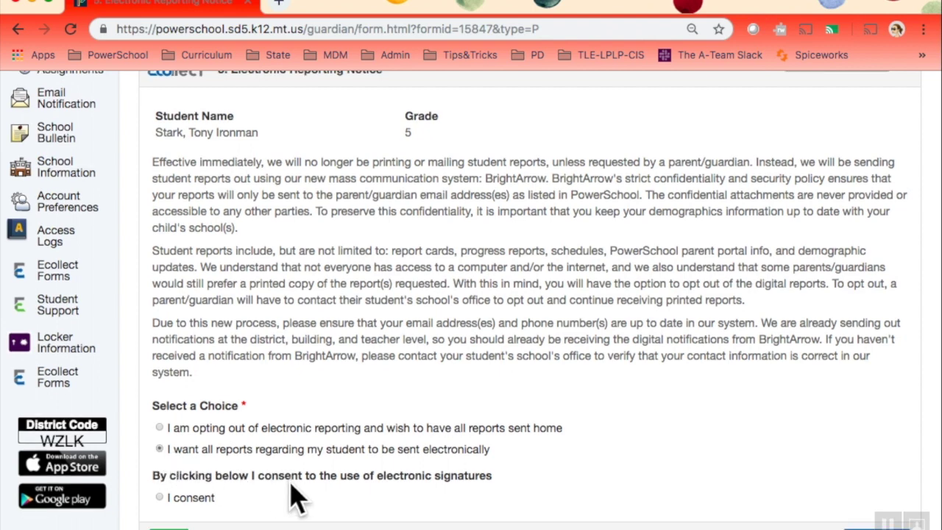
scroll(295, 499, "down", 1)
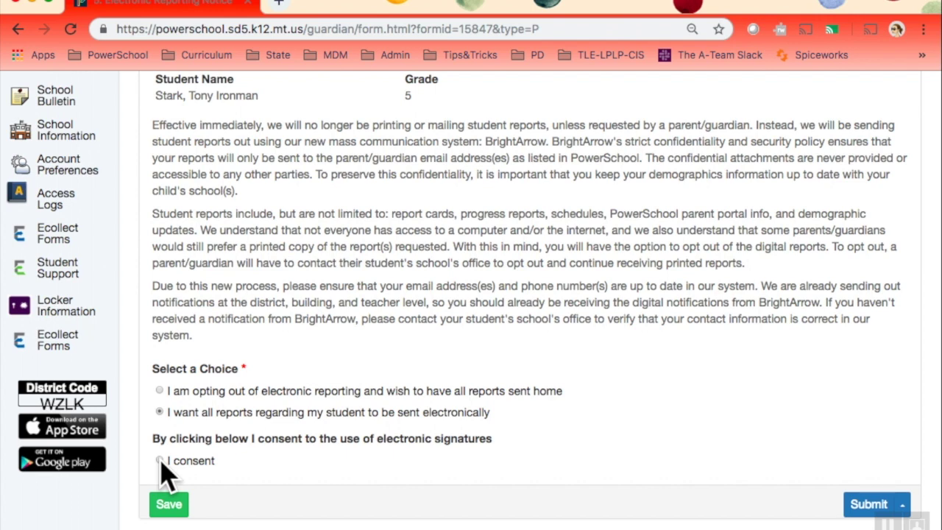
left_click(161, 461)
scroll(366, 460, "down", 3)
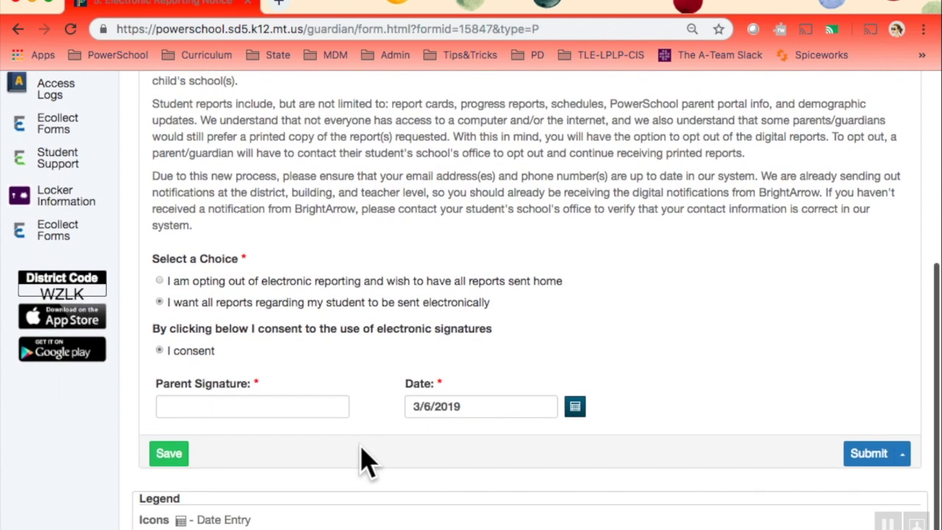
left_click(263, 403)
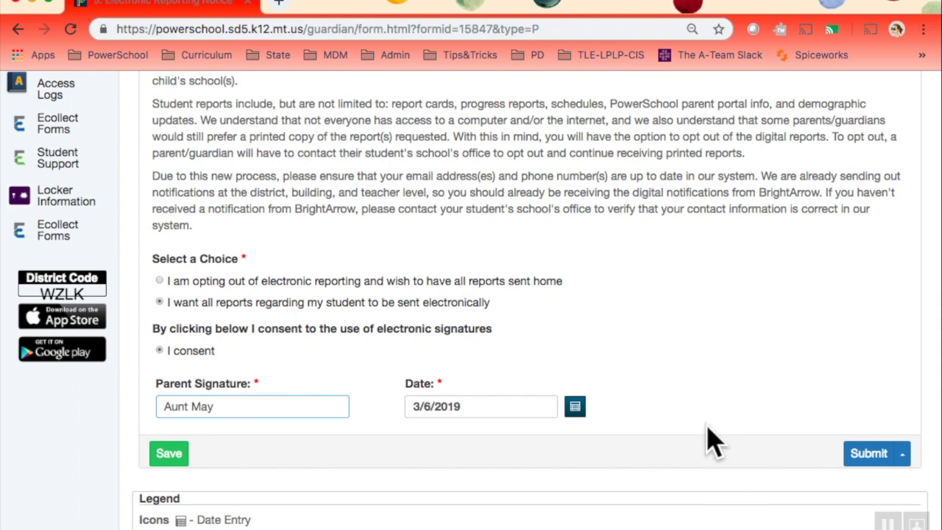
left_click(873, 471)
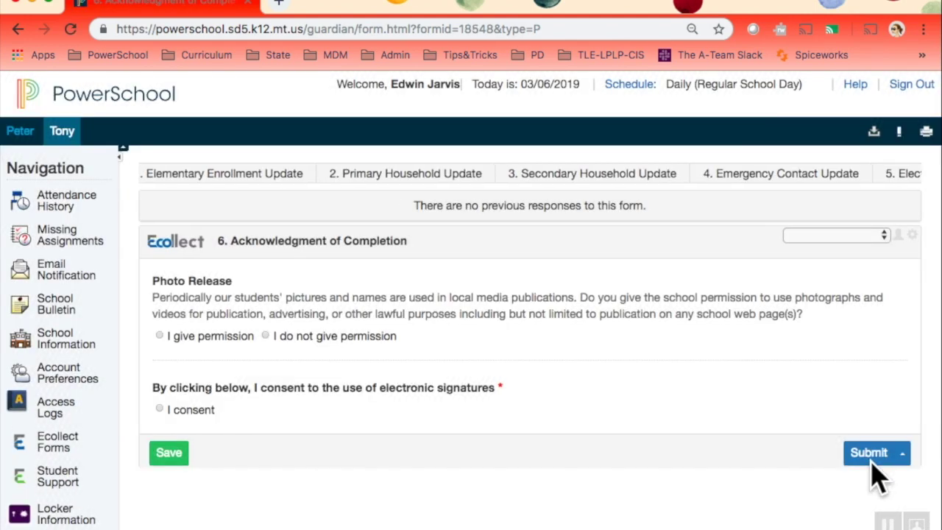
- Grant photo permission and consent, add the parent signature, submit, and dismiss both confirmation dialogs
scroll(627, 391, "down", 1)
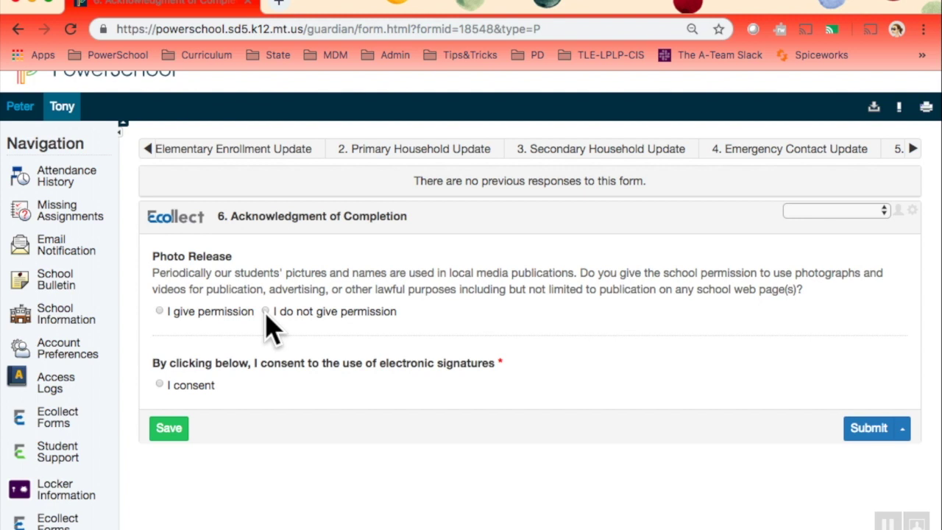
left_click(159, 312)
left_click(161, 384)
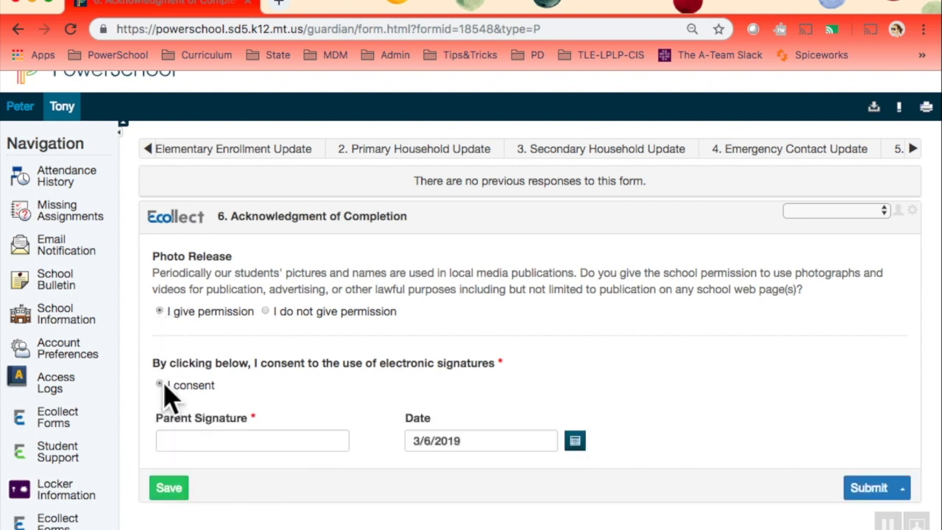
left_click(194, 438)
type("Aunt May")
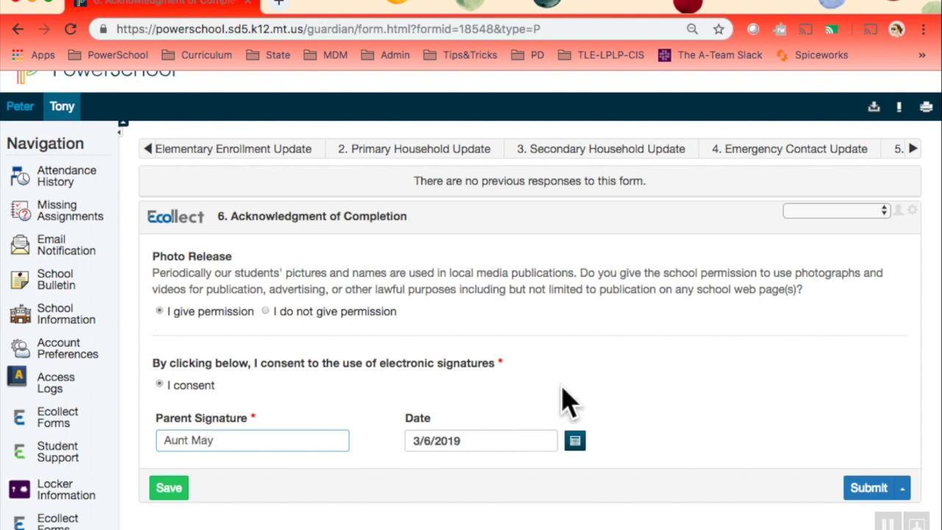
left_click(869, 488)
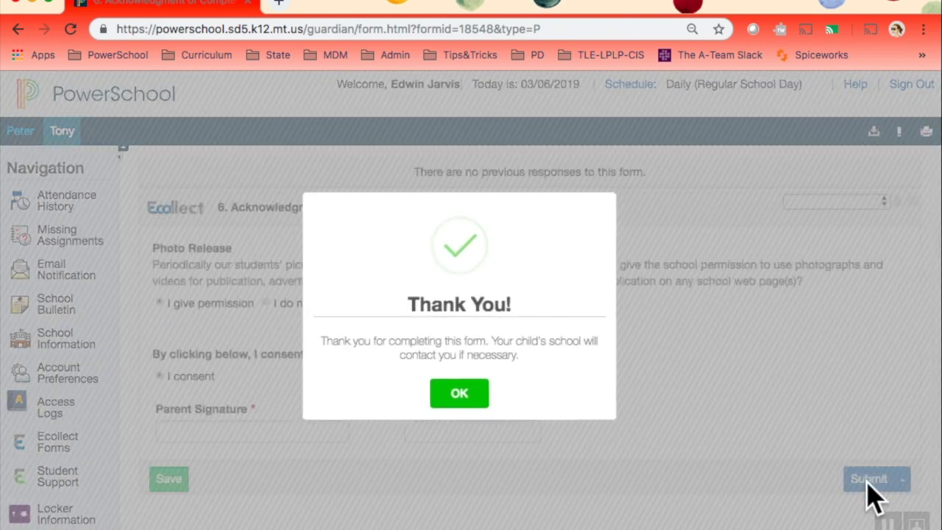
left_click(436, 383)
left_click(449, 386)
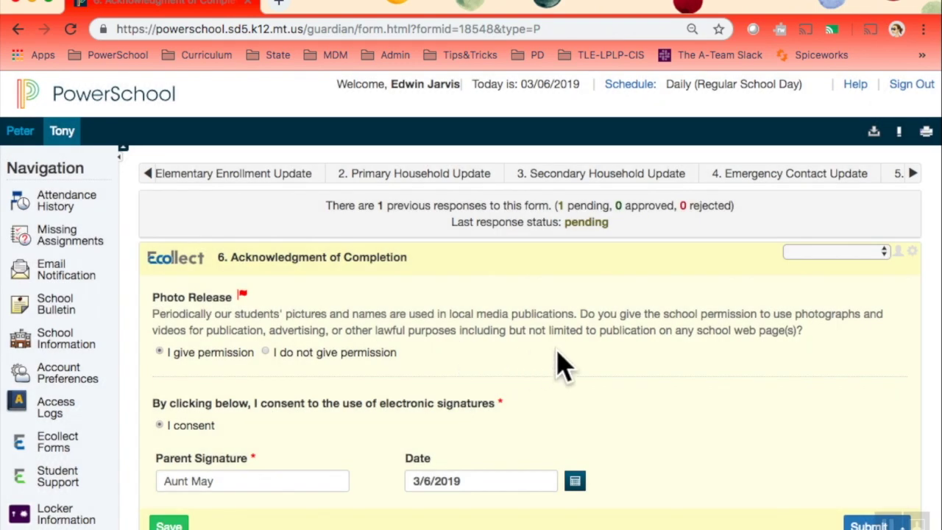
- Reveal form tabs 5 and 6, start back to the forms list, then stay on the form
scroll(600, 379, "down", 2)
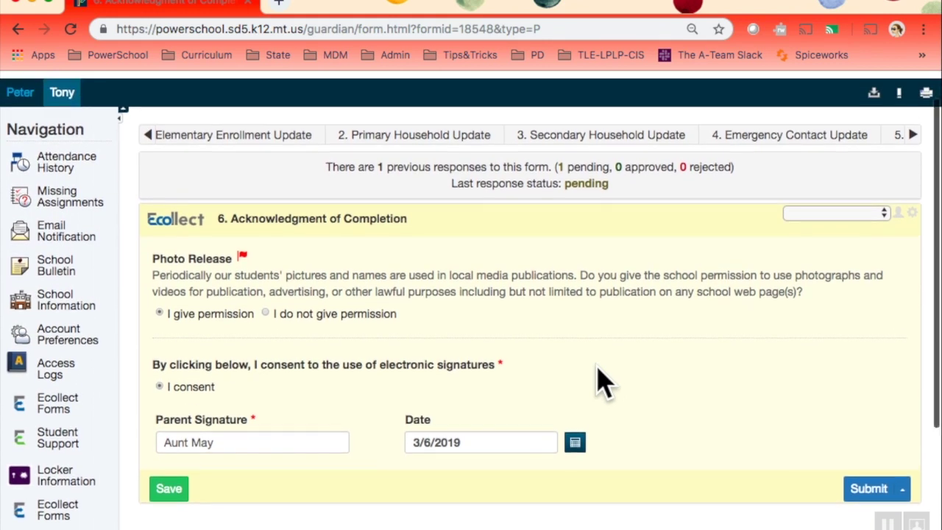
left_click(910, 136)
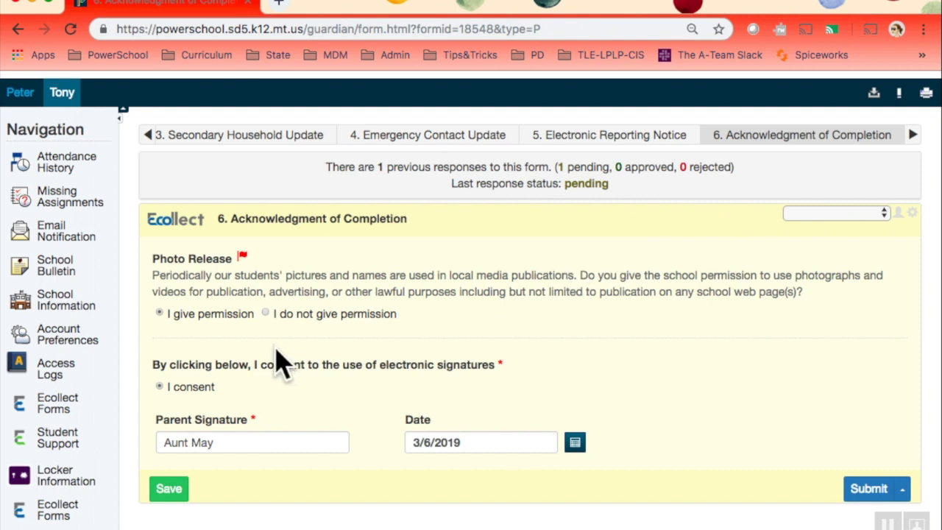
left_click(160, 388)
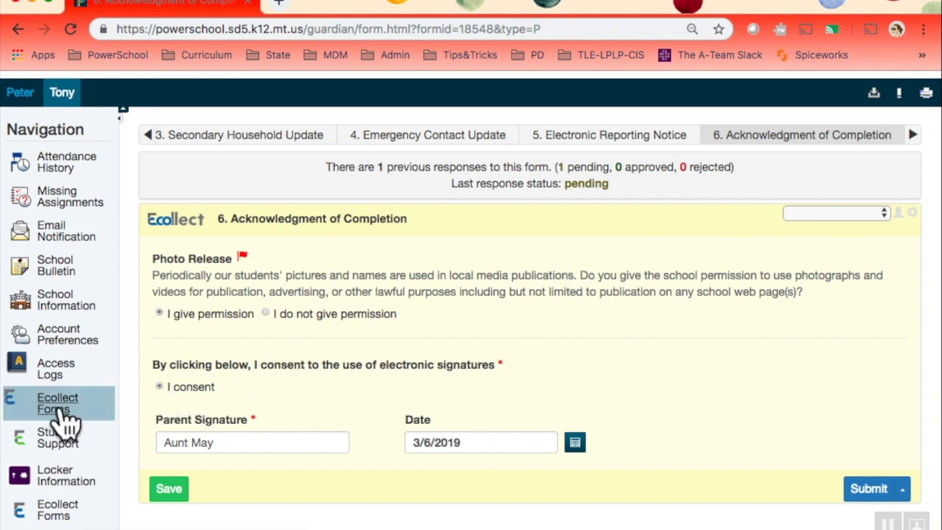
left_click(63, 420)
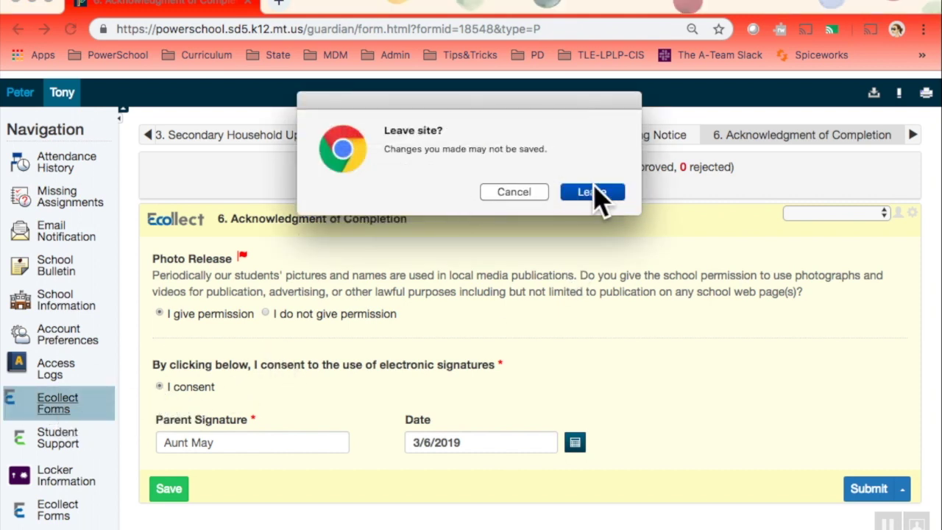
left_click(522, 193)
- Resubmit the Acknowledgment of Completion, dismiss both dialogs, and leave for the Ecollect forms list
left_click(871, 489)
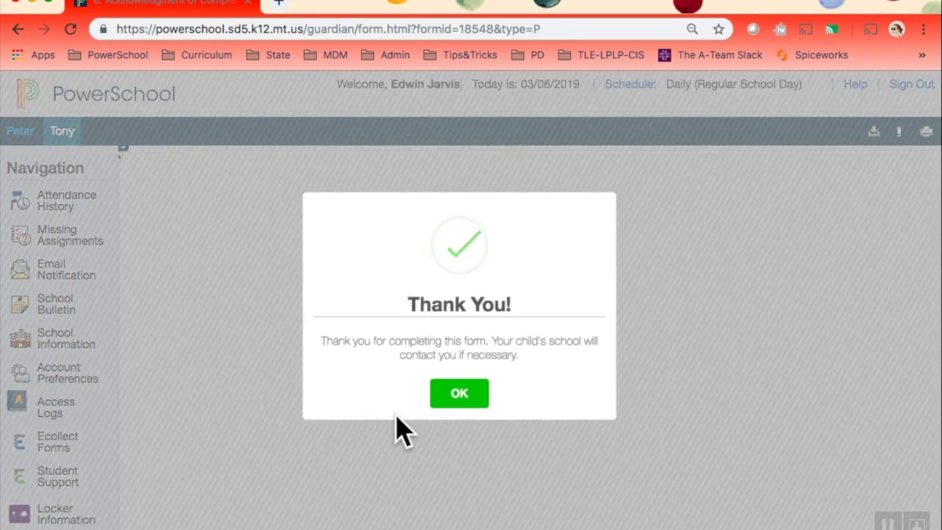
left_click(459, 392)
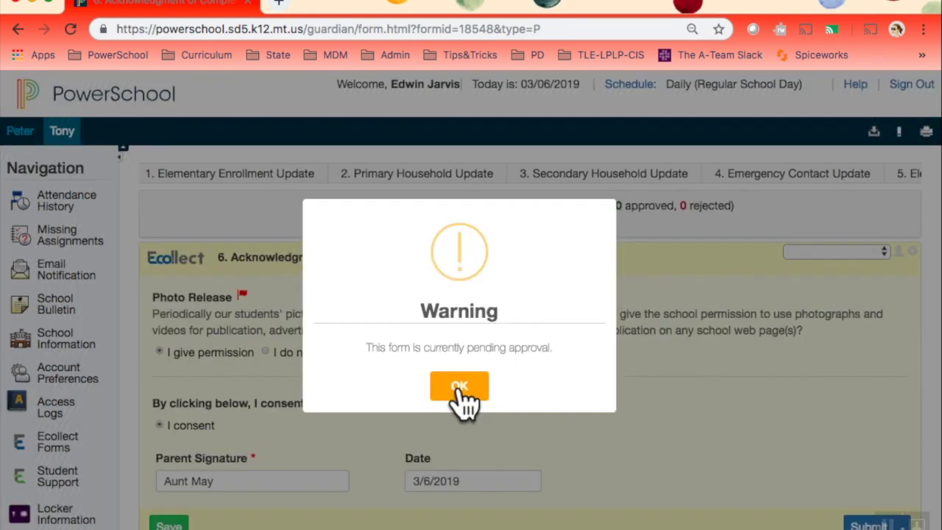
left_click(459, 388)
left_click(59, 445)
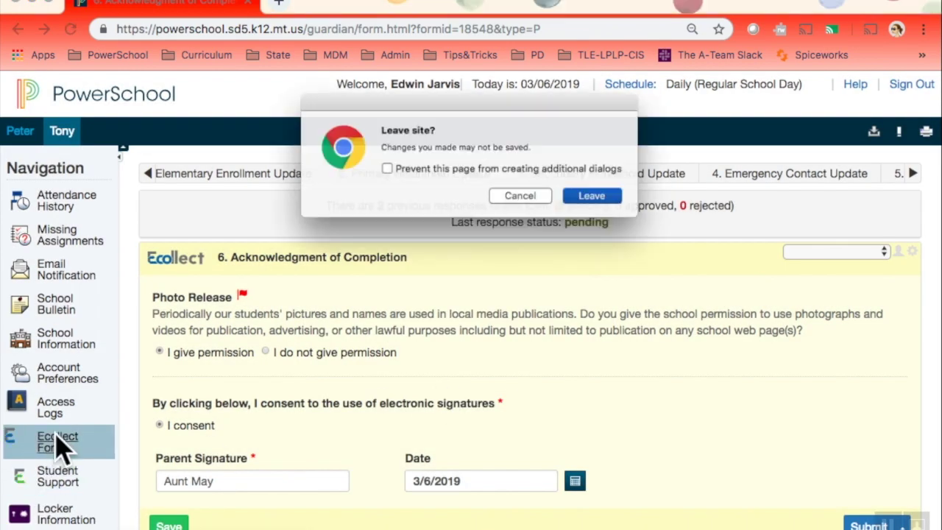
left_click(593, 206)
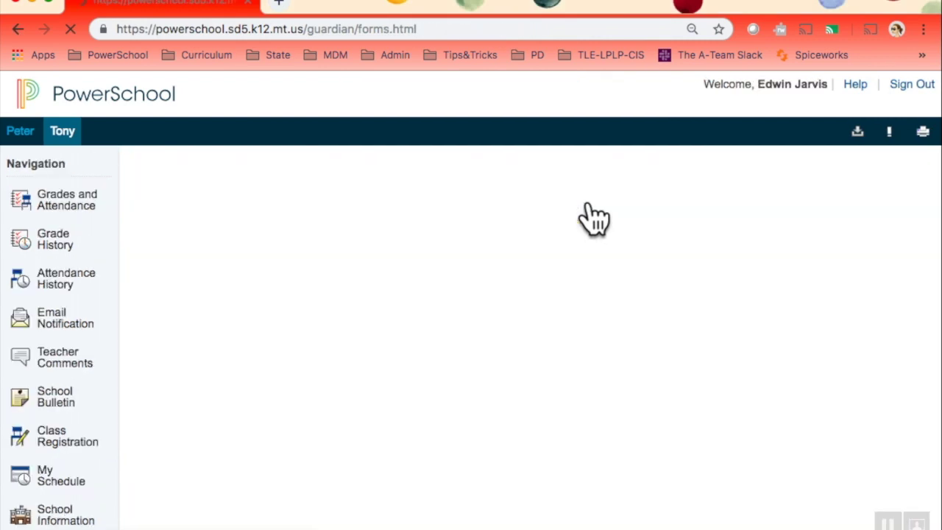
- Scroll through the Enrollment Update list to confirm all six forms show Pending
scroll(506, 508, "down", 2)
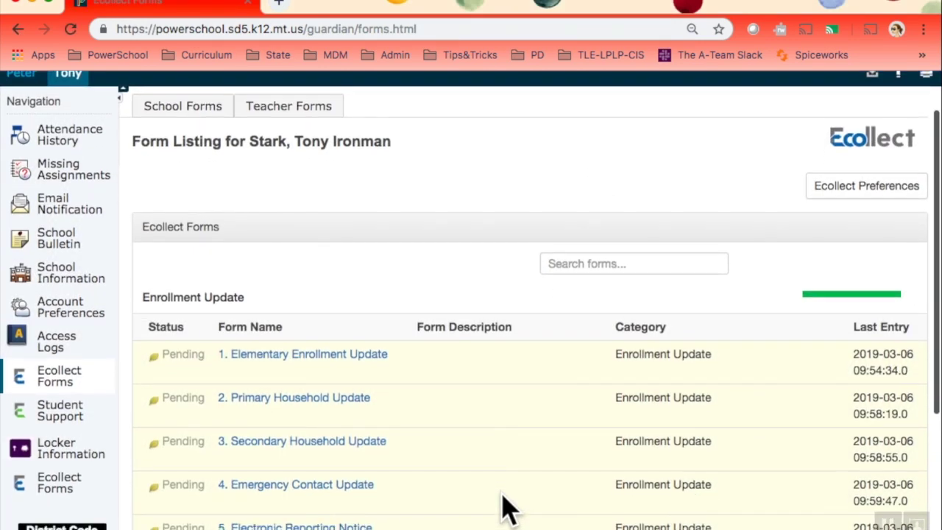
scroll(507, 508, "down", 4)
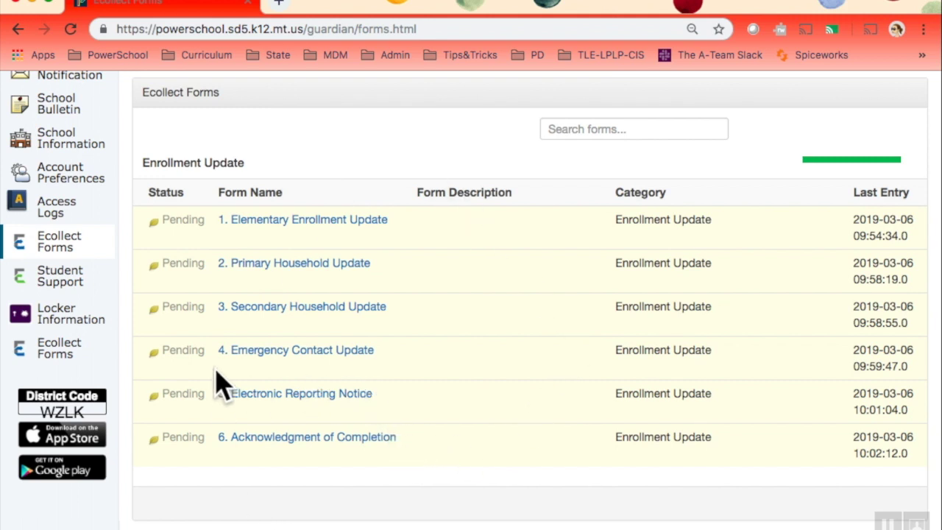
scroll(457, 430, "down", 2)
scroll(456, 431, "down", 1)
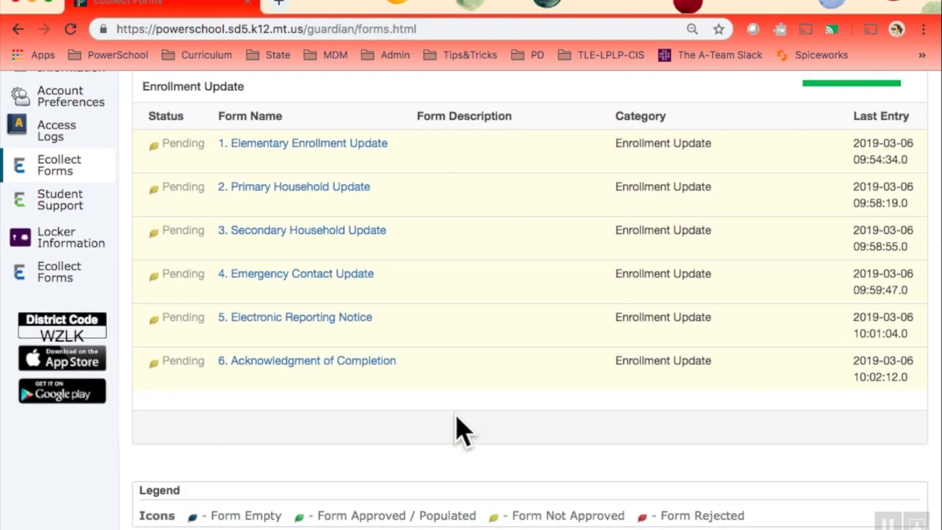
scroll(456, 431, "up", 3)
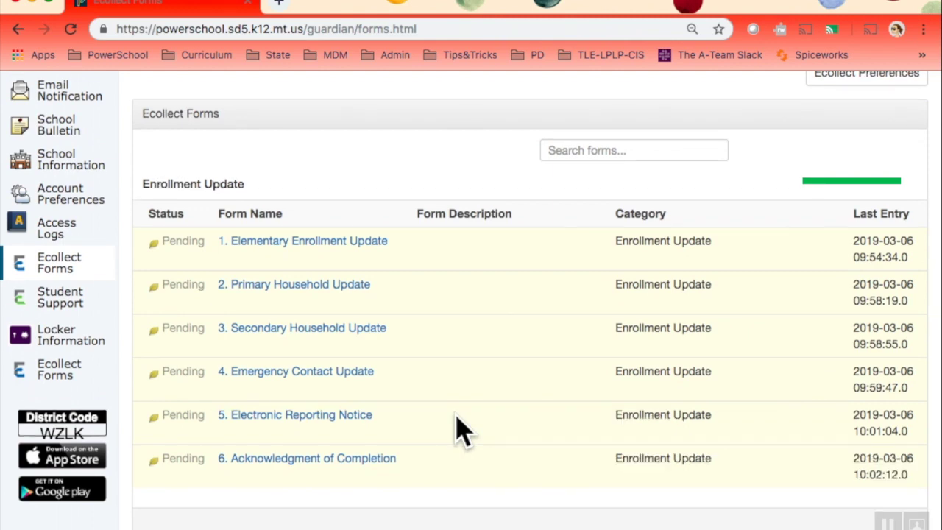
scroll(457, 431, "up", 5)
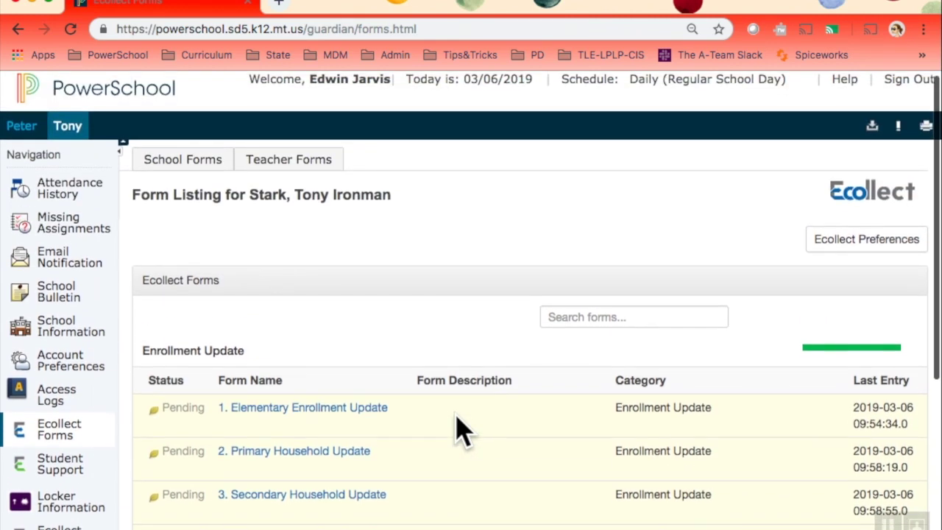